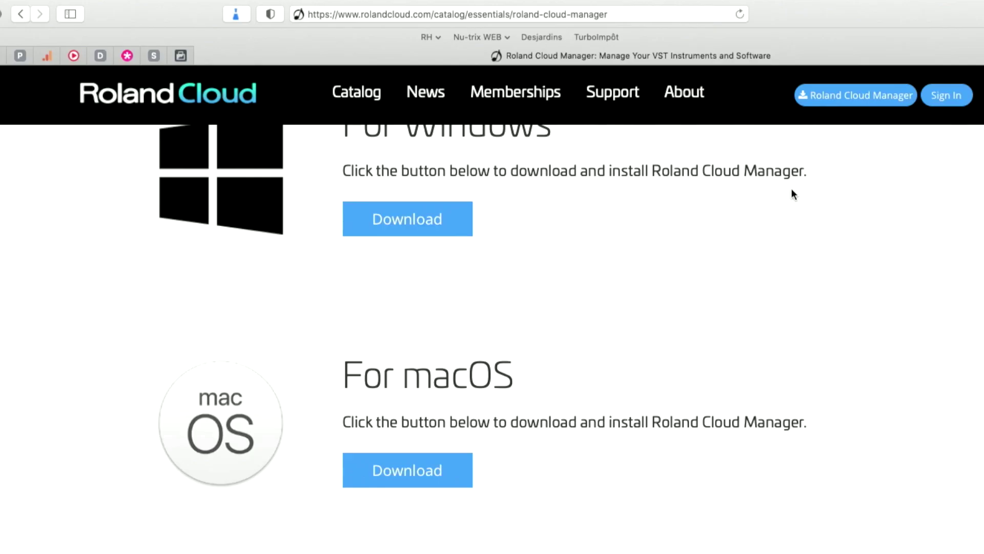
scroll(792, 331, up, 10)
scroll(833, 389, up, 1)
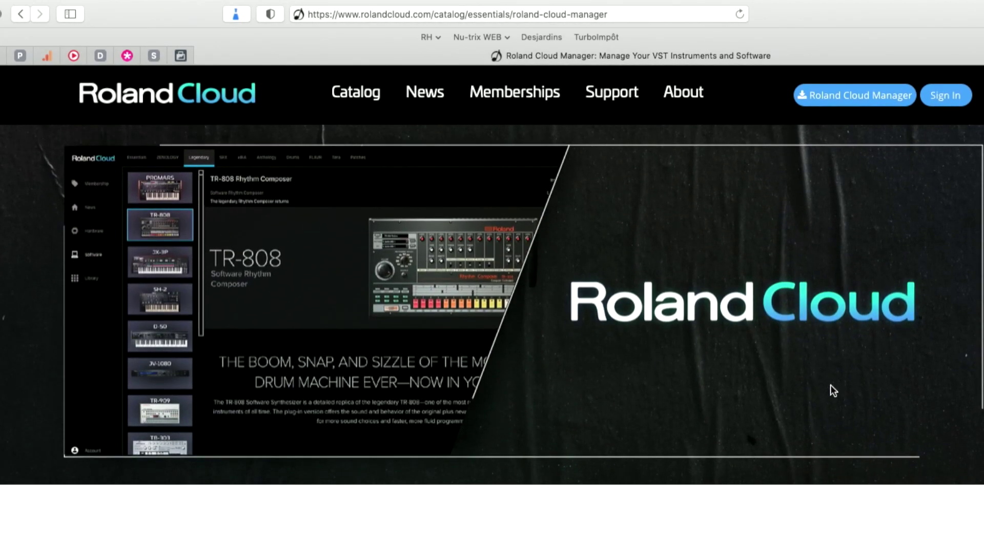
scroll(793, 522, down, 10)
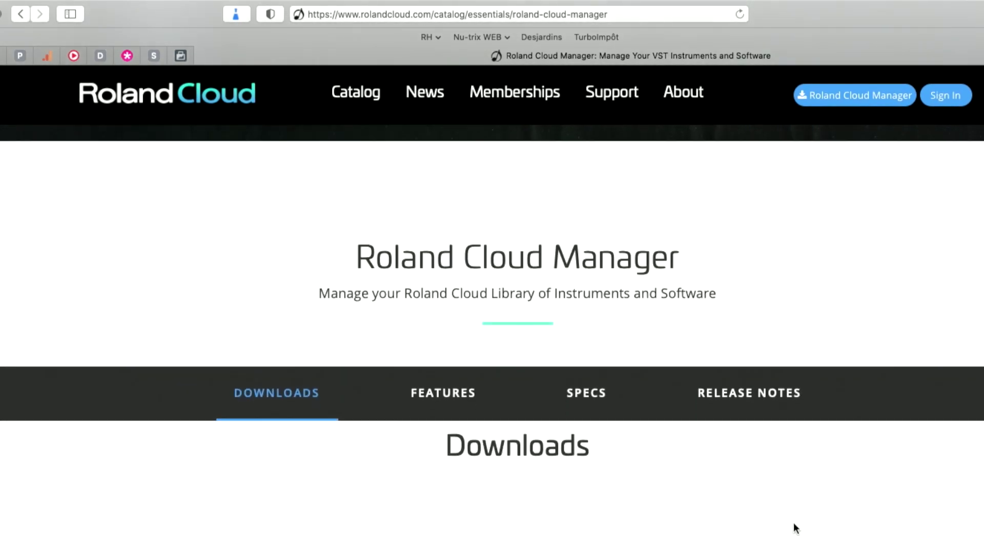
scroll(601, 451, down, 4)
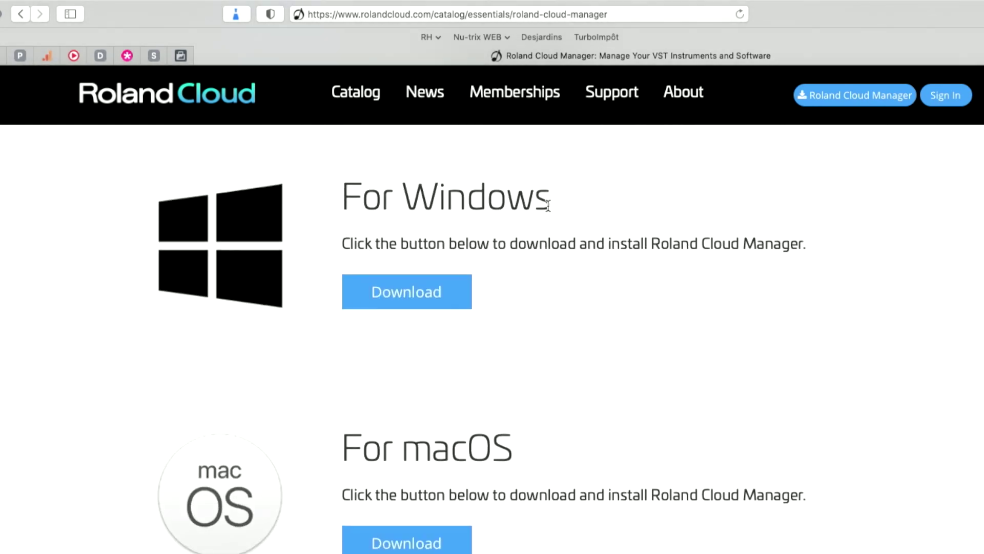
scroll(499, 489, down, 2)
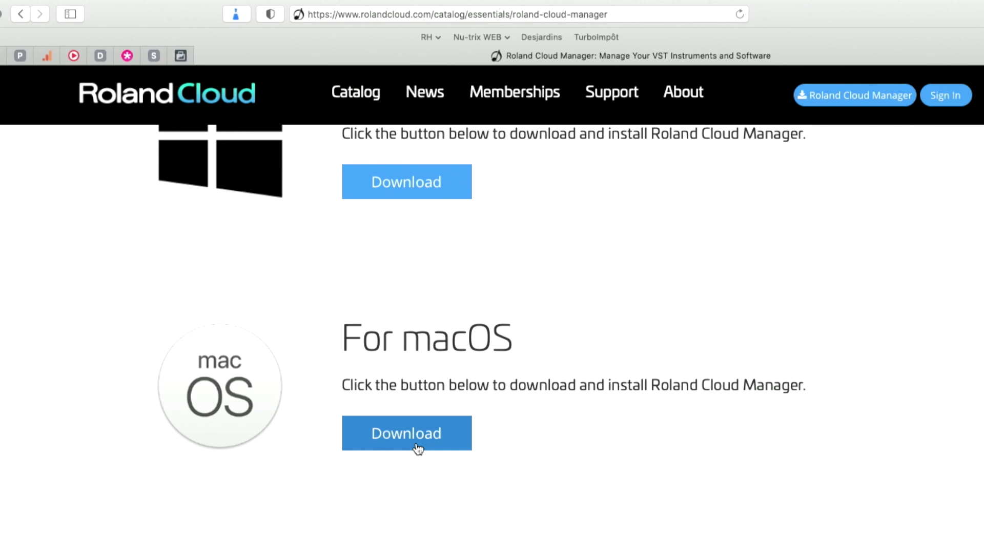
scroll(666, 282, up, 7)
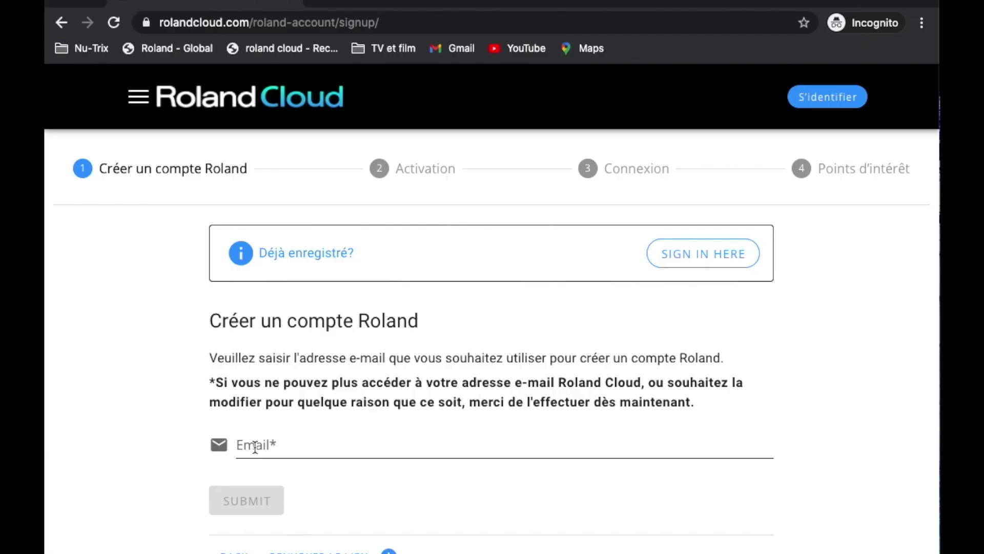
Submit your e-mail for signup and fill the form with region Canada and language English.
text(m k.com)
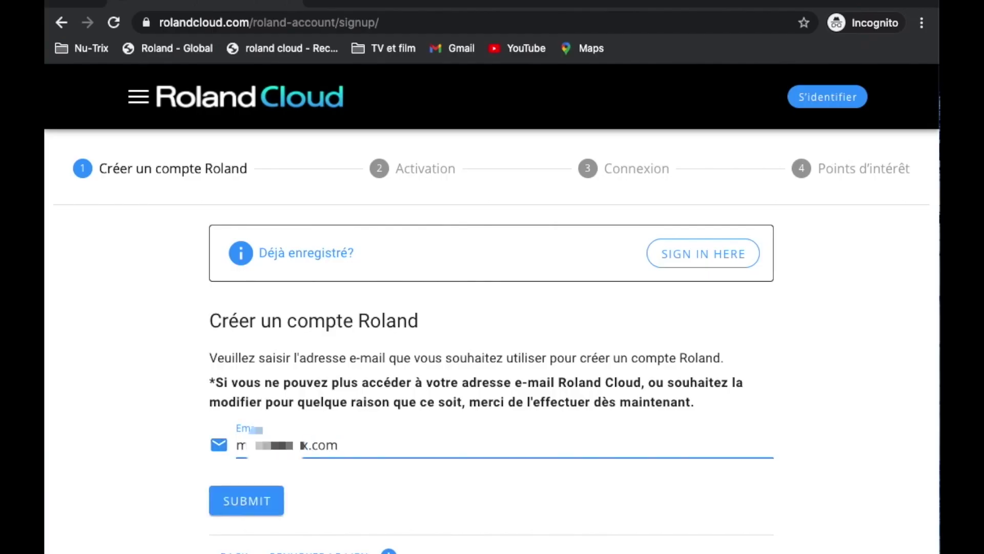
click(251, 498)
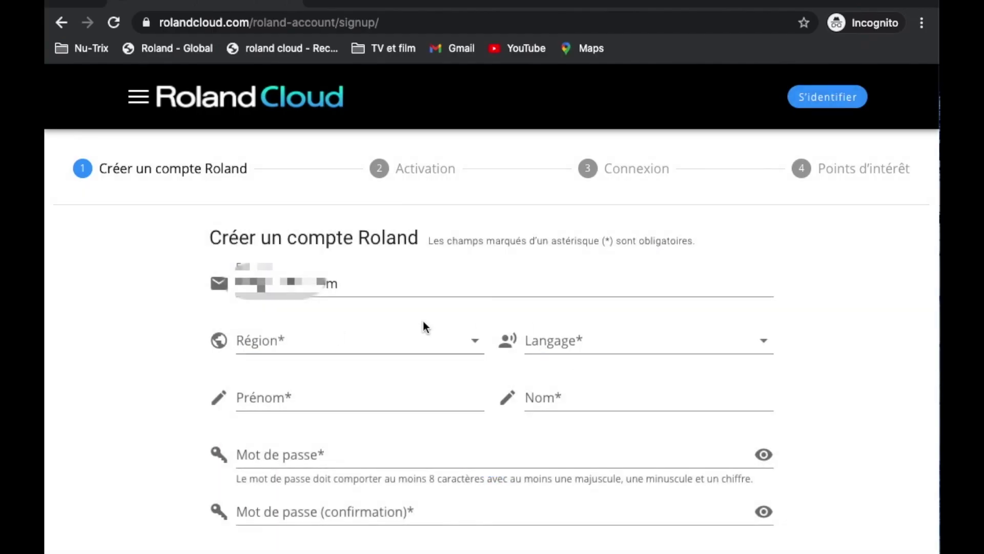
click(410, 341)
click(260, 510)
click(641, 341)
click(653, 369)
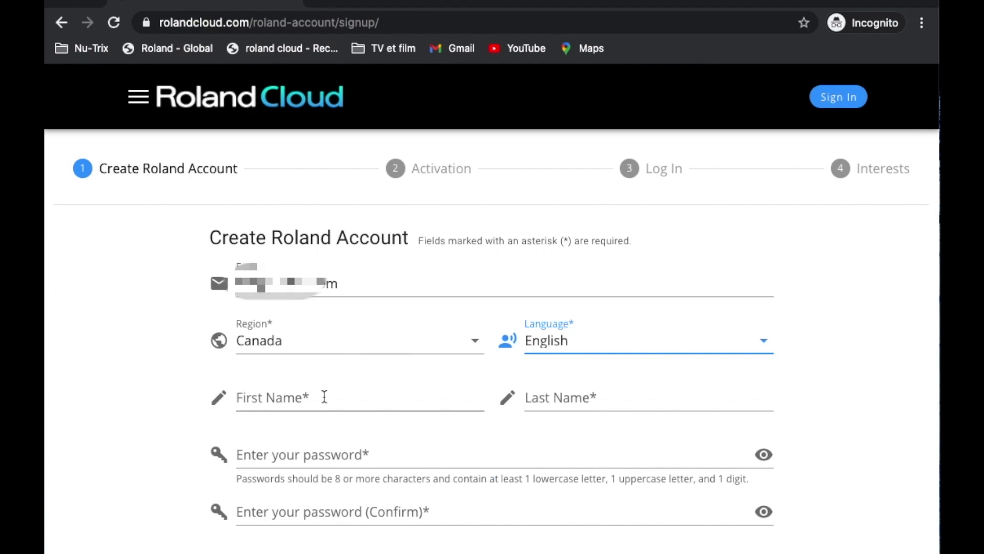
scroll(323, 398, down, 5)
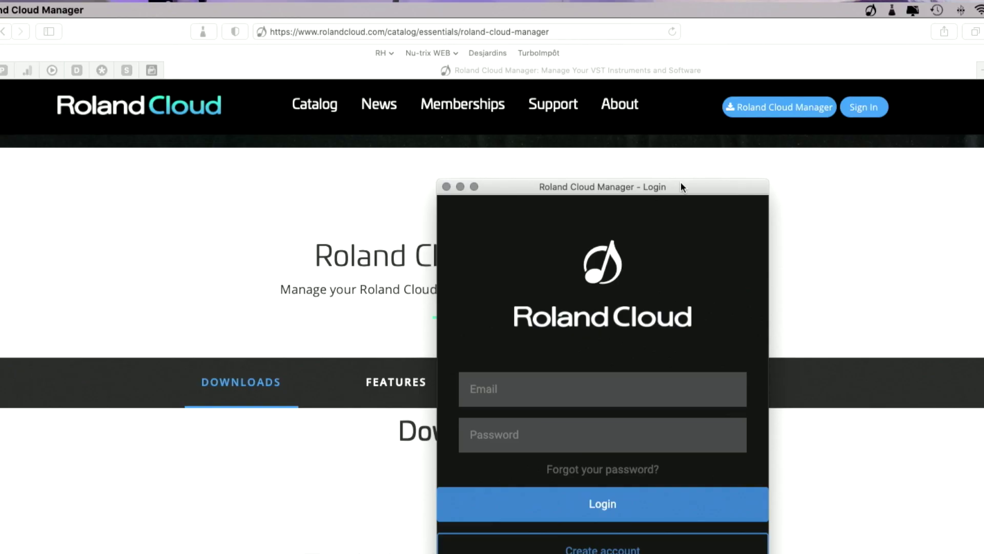
drag(681, 182, 649, 165)
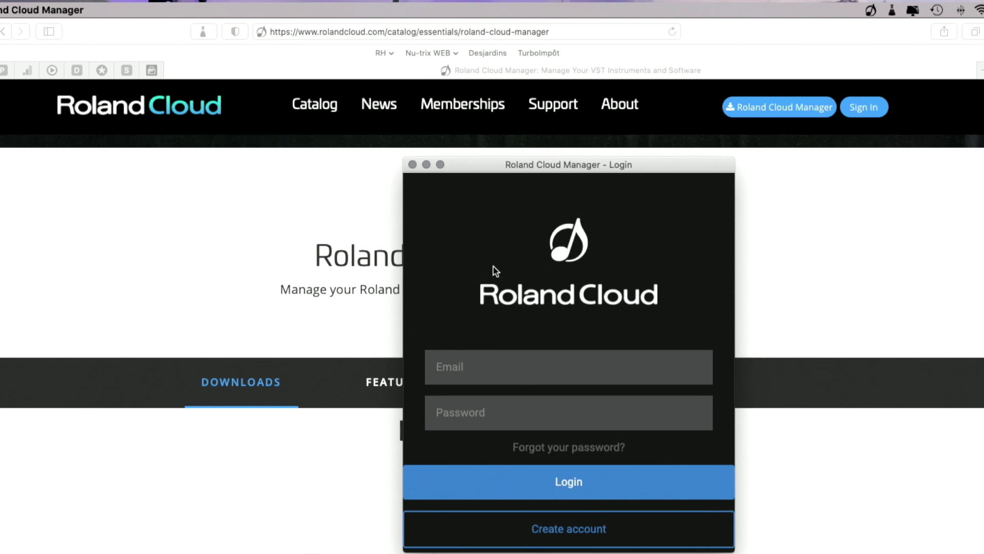
Log in to Roland Cloud Manager with the account credentials and open the XV-5080 Test Drive page.
click(546, 374)
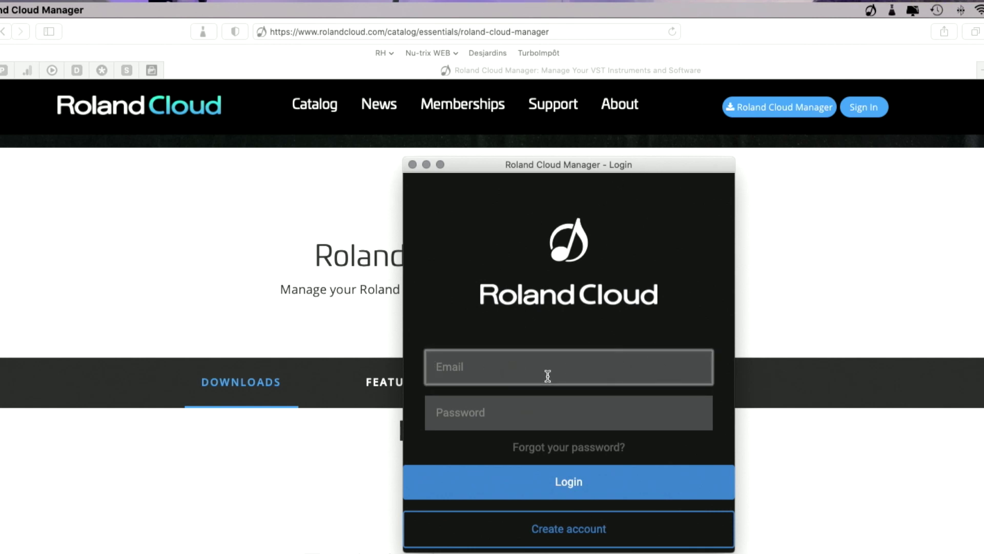
text(l)
key(Return)
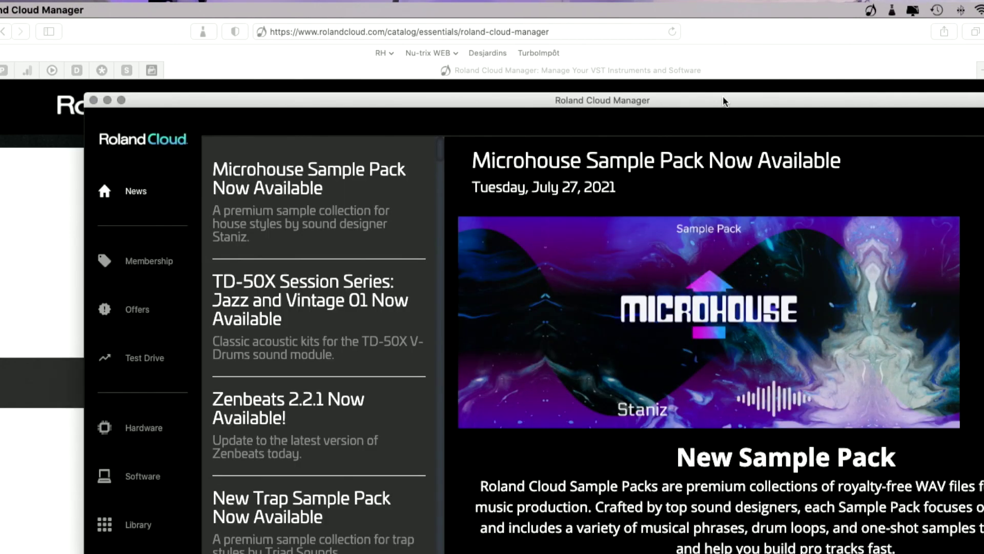
drag(721, 97, 697, 82)
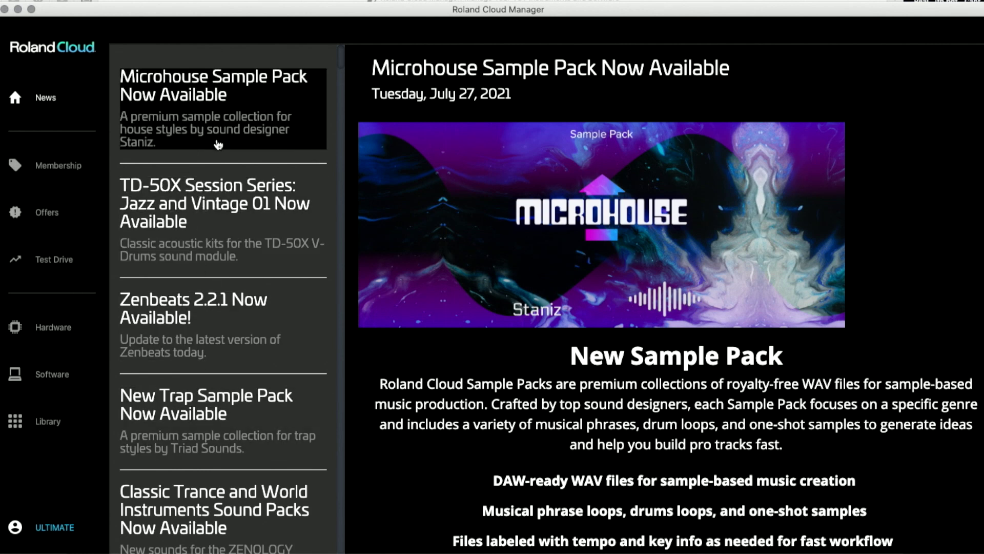
click(52, 264)
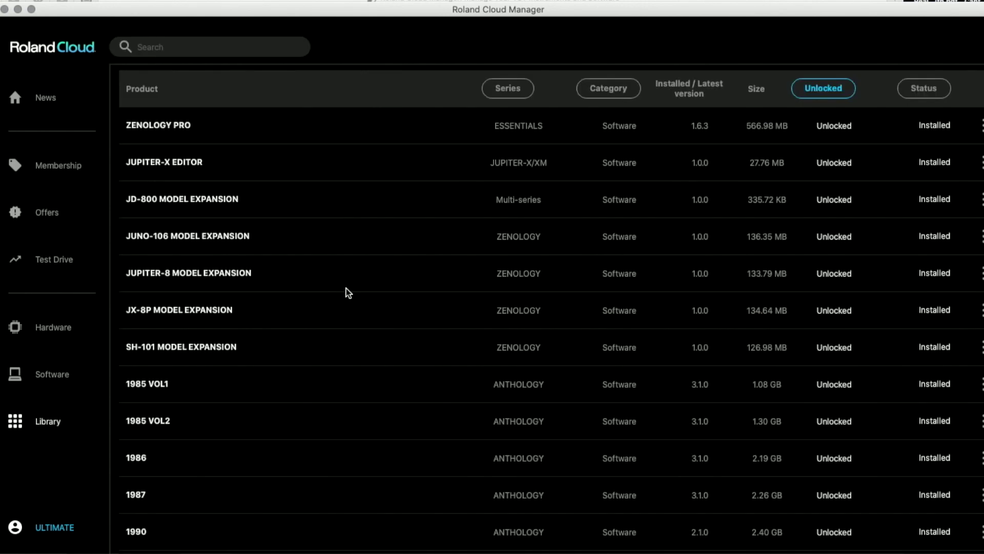
Scroll the Library product list down until the TR-808 rows are visible.
scroll(345, 292, down, 20)
scroll(348, 293, down, 20)
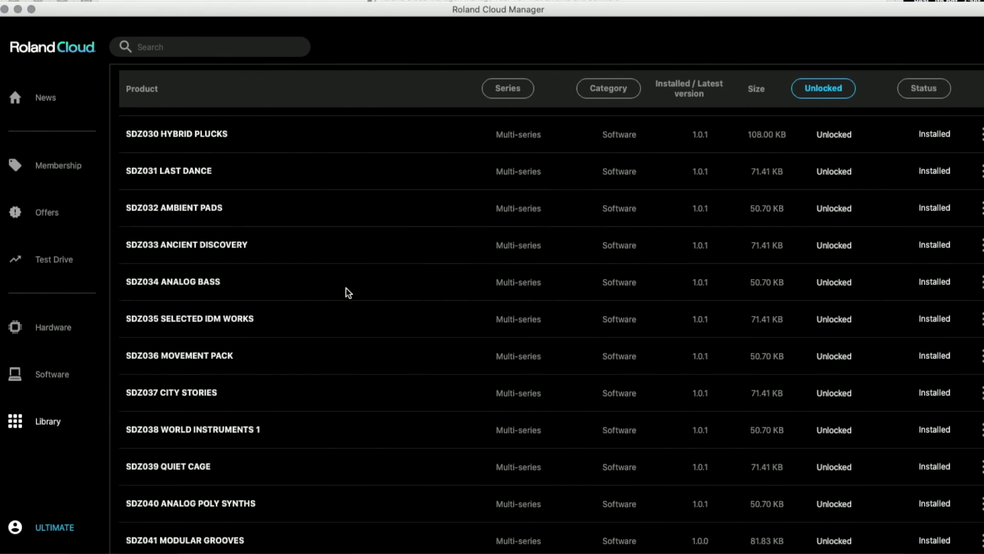
scroll(348, 292, down, 1)
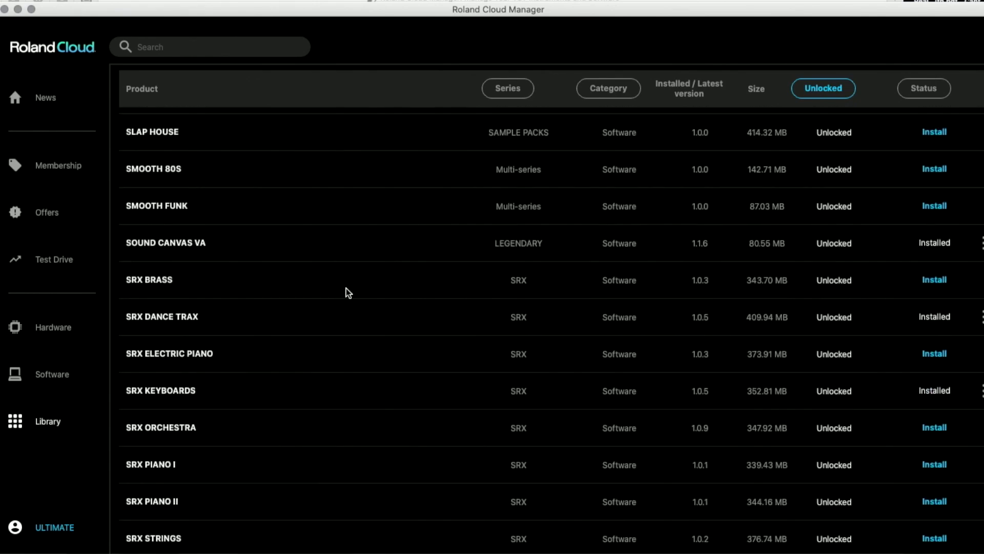
scroll(348, 292, down, 20)
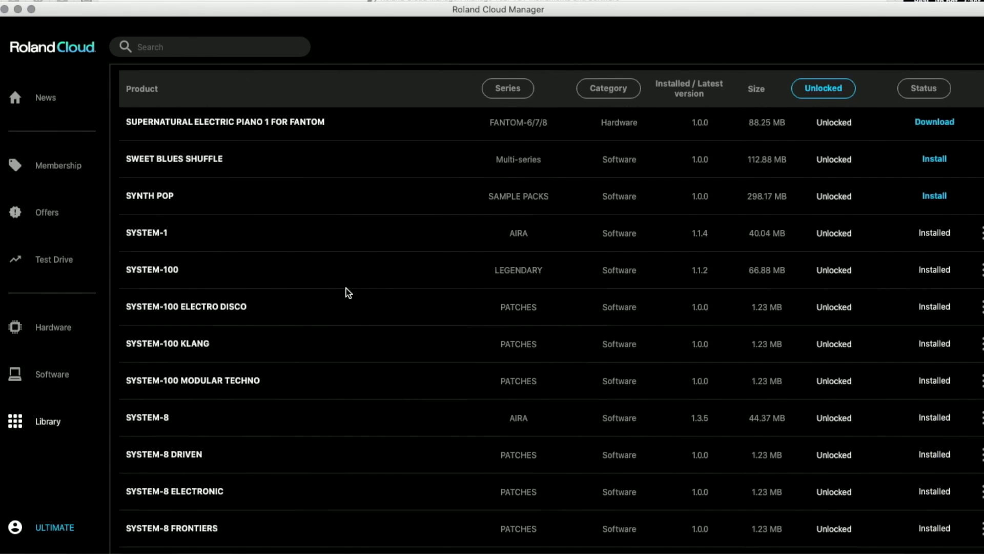
scroll(346, 292, down, 10)
scroll(297, 407, up, 5)
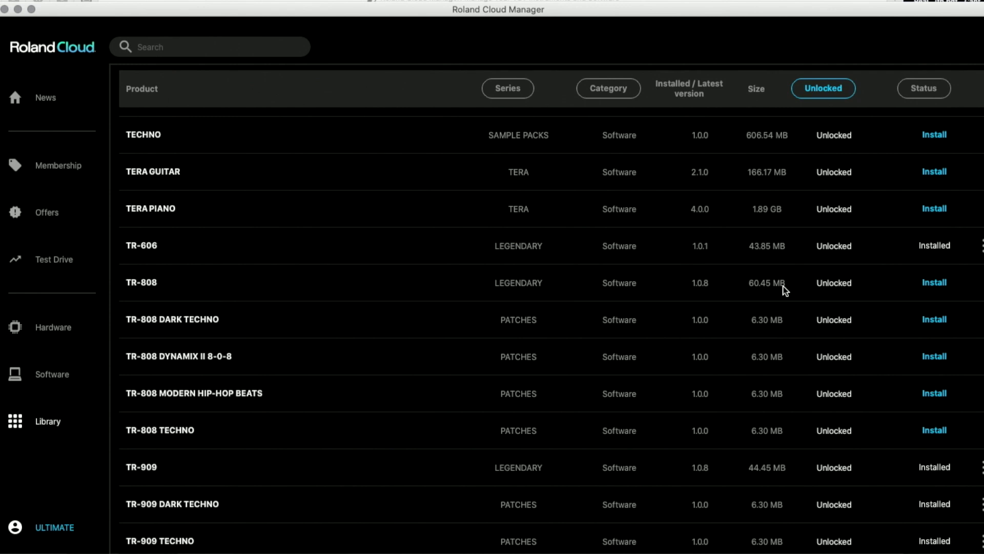
Install TR-808 with the system password, then the TR-808 Techno pack, dismissing completion notices.
click(932, 284)
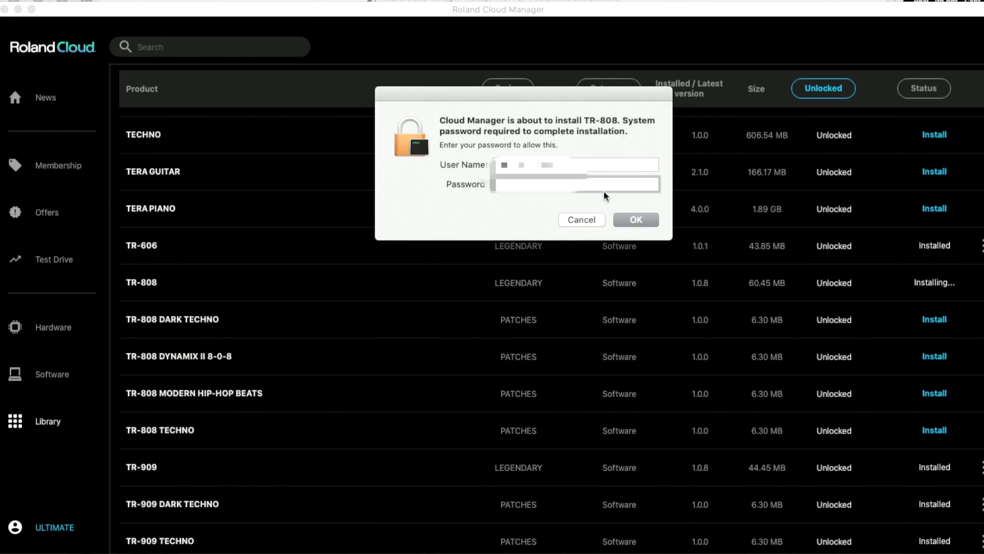
key(Return)
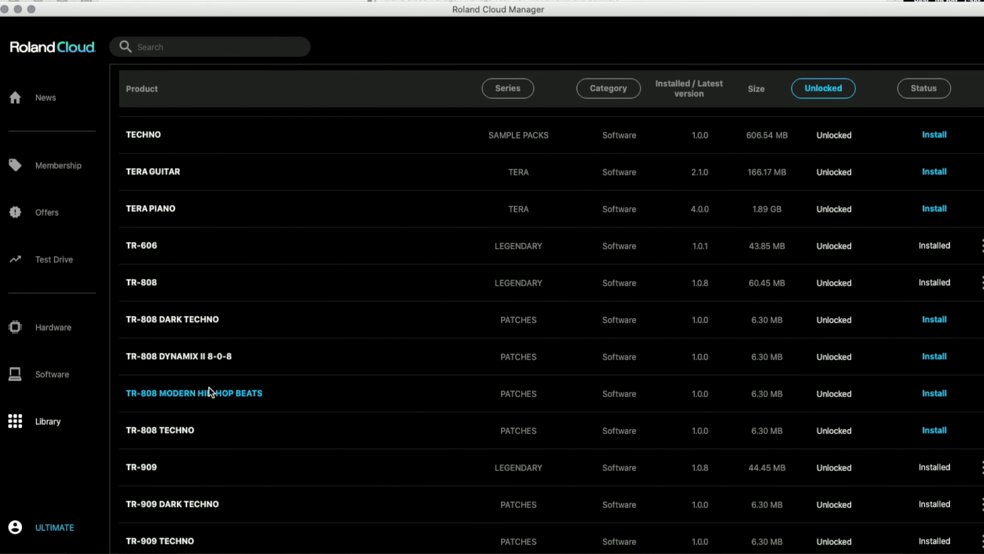
click(935, 431)
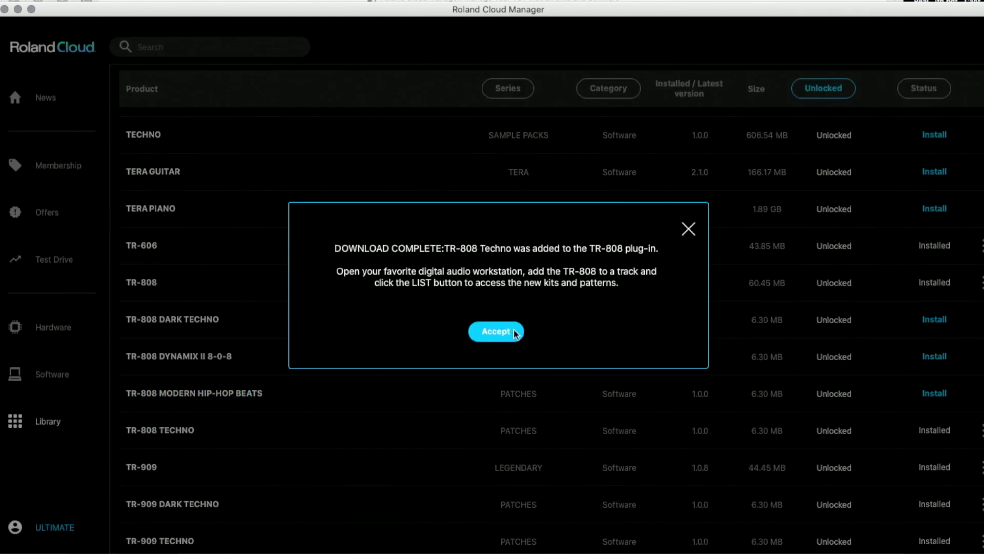
click(515, 333)
click(501, 334)
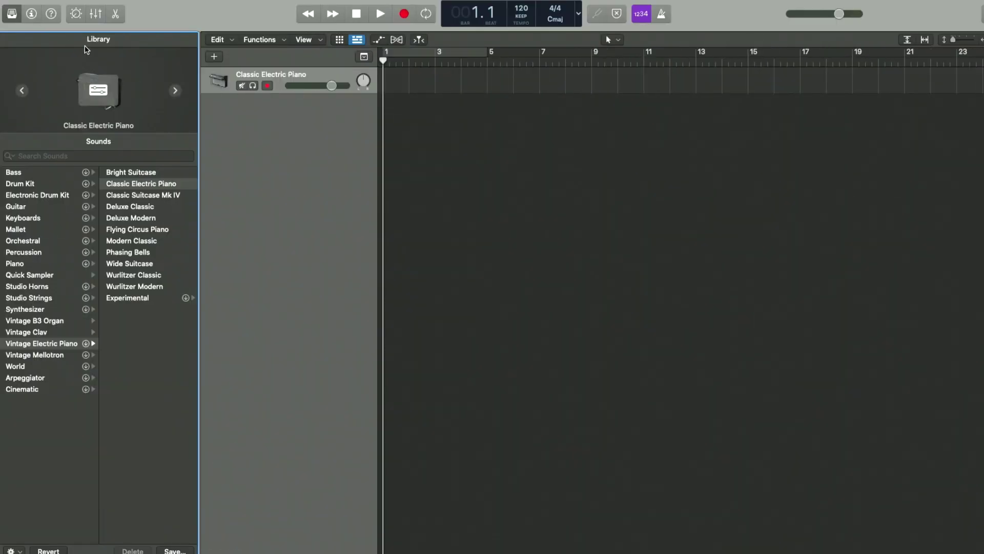
Show the track inspector, hide the Sound Library, and open the instrument plug-in list.
click(32, 13)
click(32, 13)
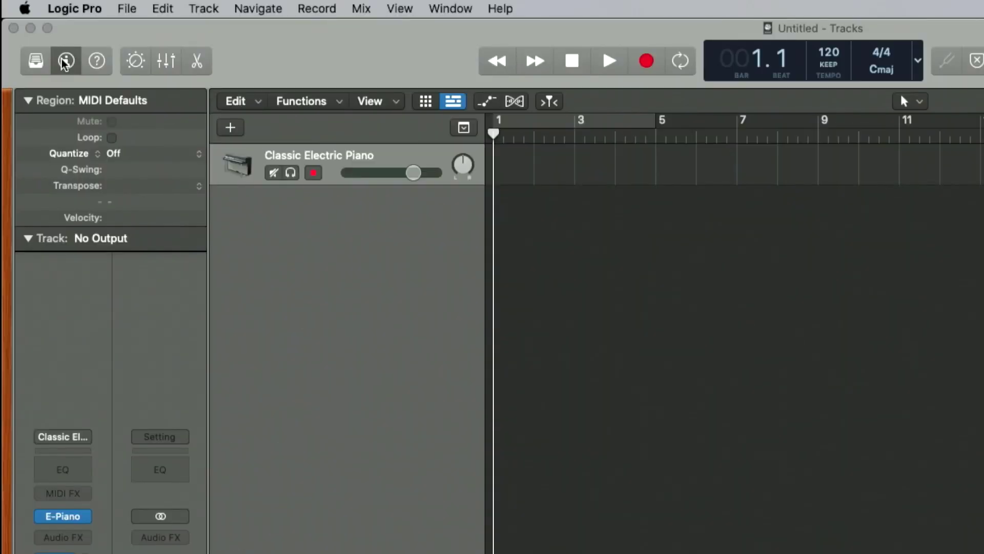
mouse_move(66, 521)
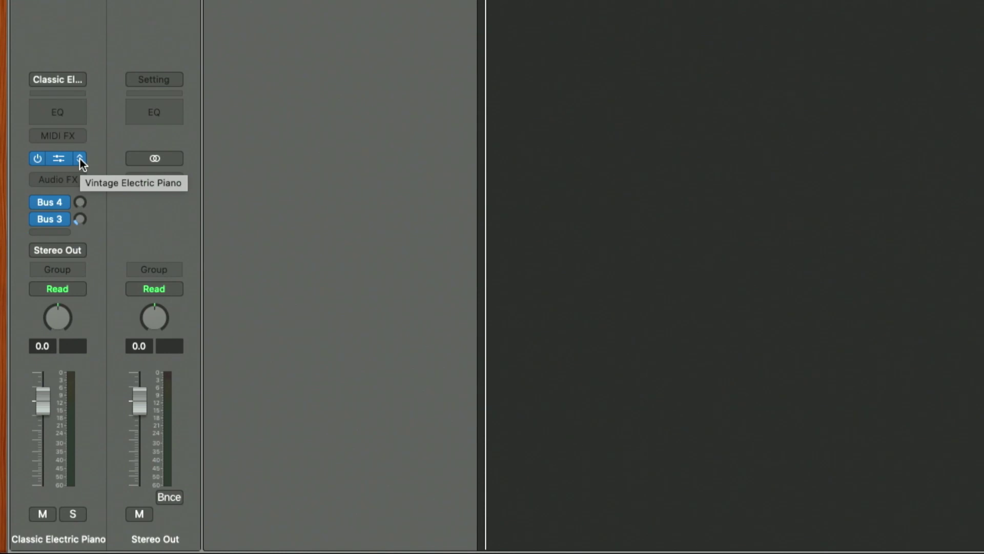
click(80, 159)
Load AU Instruments > Roland Cloud > TR-808 > Stereo and start its pattern playing.
mouse_move(128, 398)
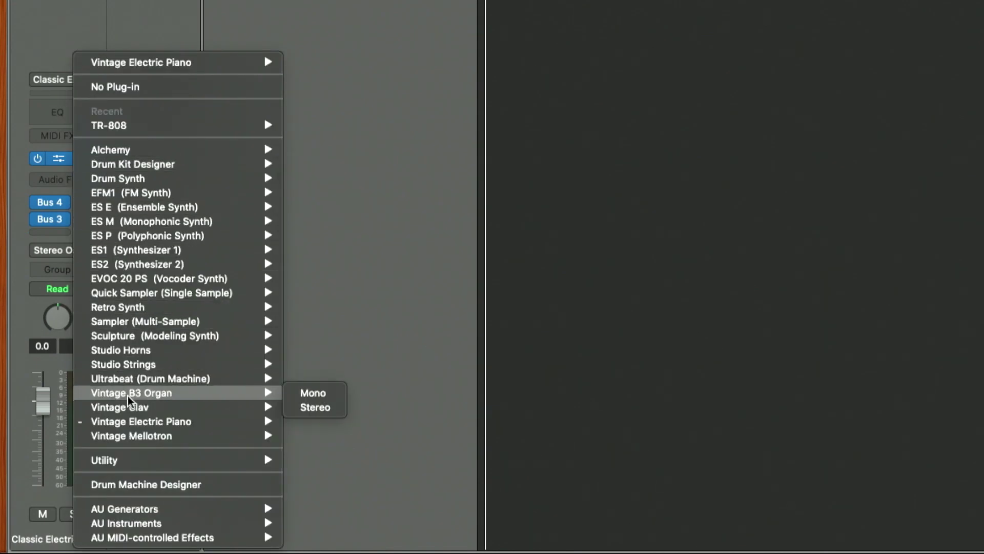
mouse_move(268, 528)
mouse_move(343, 510)
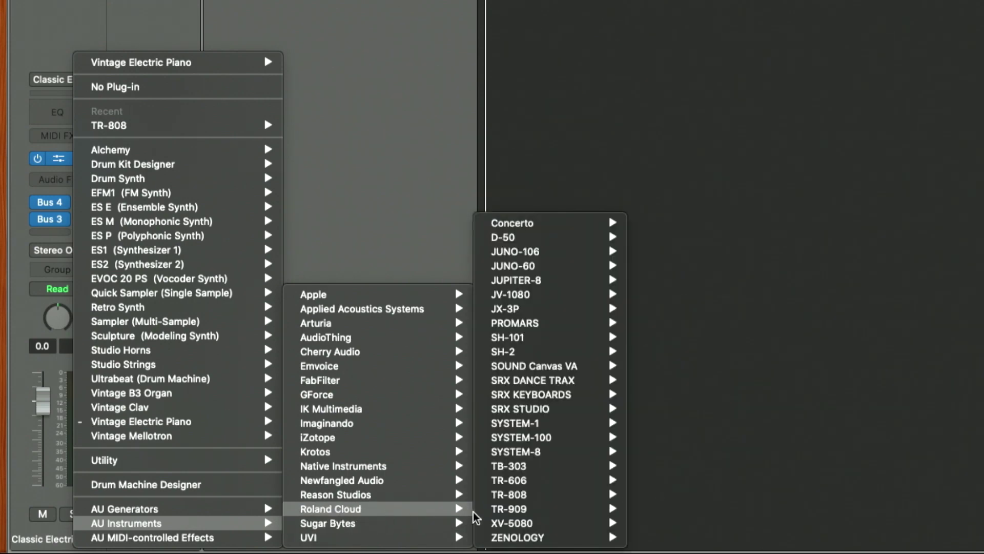
mouse_move(522, 497)
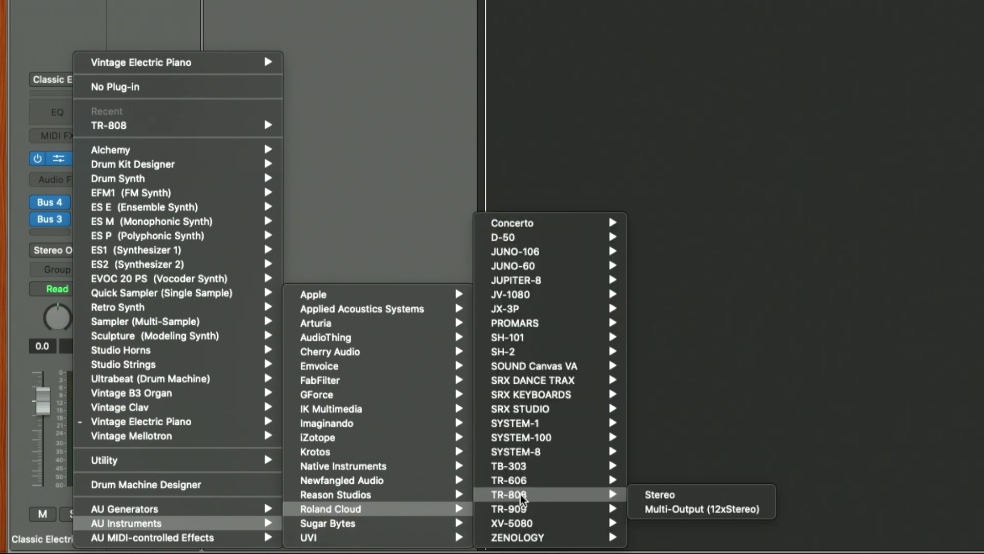
click(656, 498)
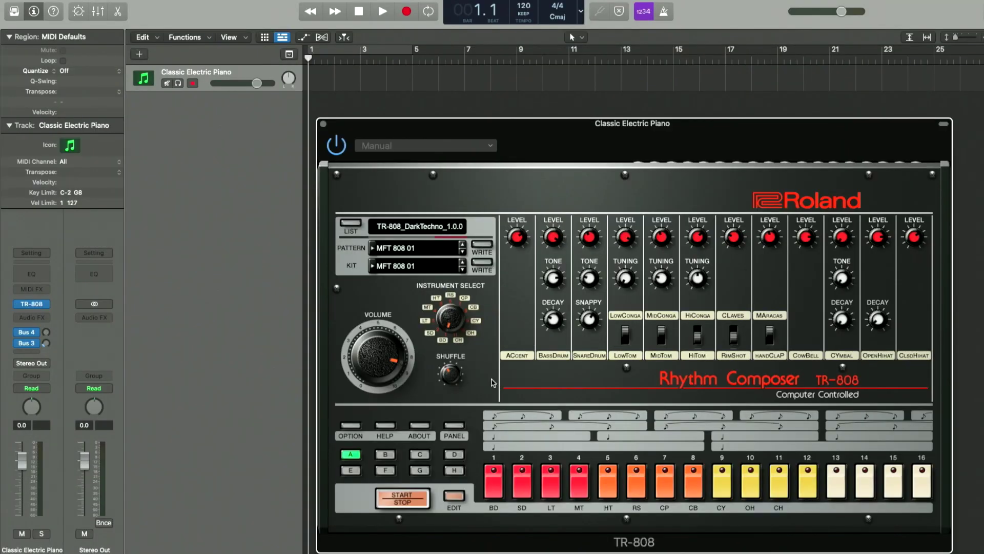
click(413, 500)
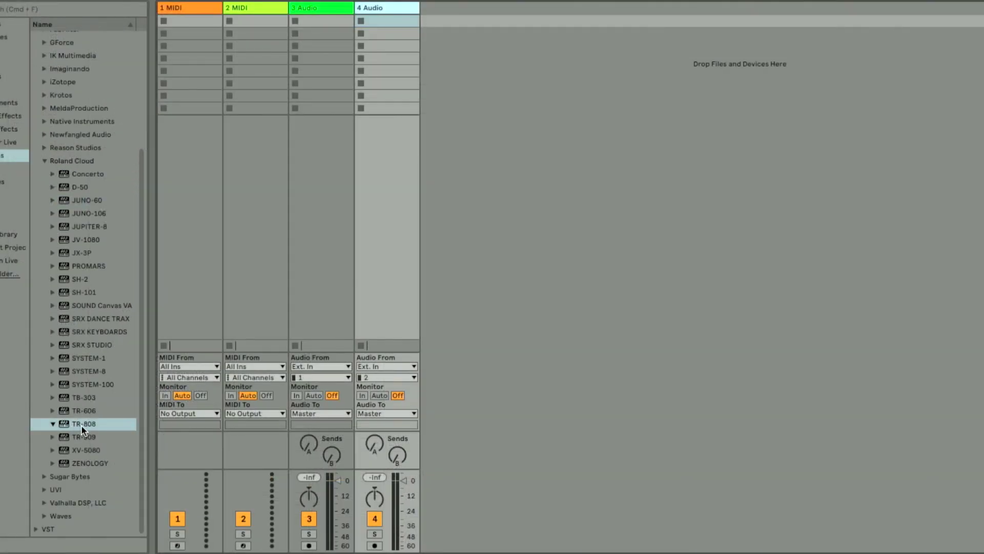
Drag TR-808 from Plug-Ins > Roland Cloud onto a new track, creating 5 TR-808.
click(64, 426)
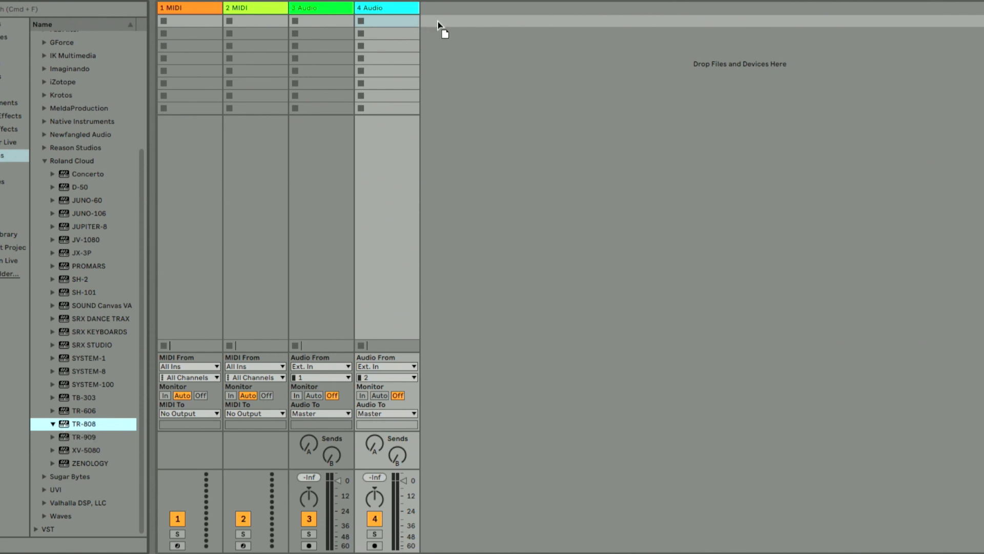
drag(437, 21, 439, 24)
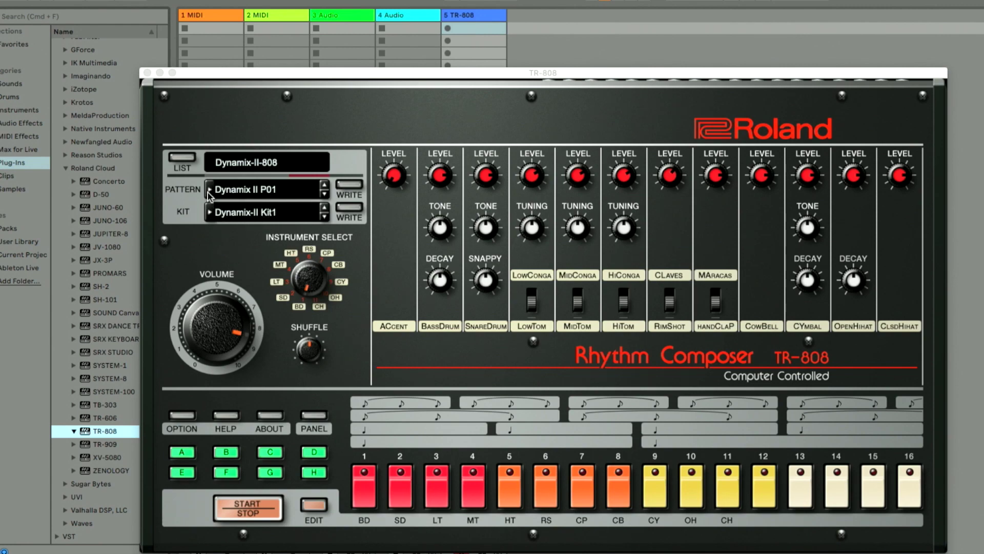
In Memory Select, browse the TR-808Techno, TR-808_DarkTechno_1.0.0 and TR-808_Modern-Hip-Hop-Beats_1.0.0 banks.
click(183, 161)
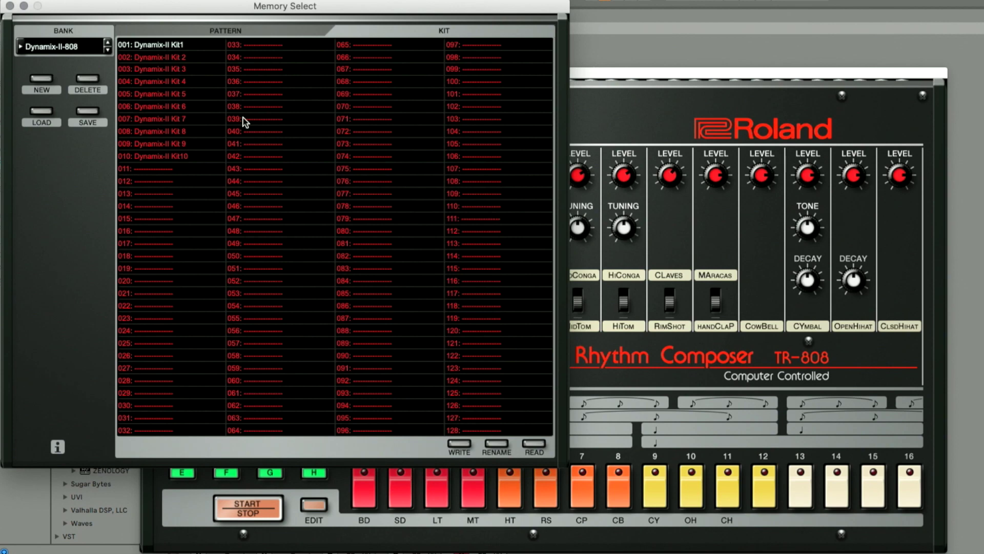
click(80, 48)
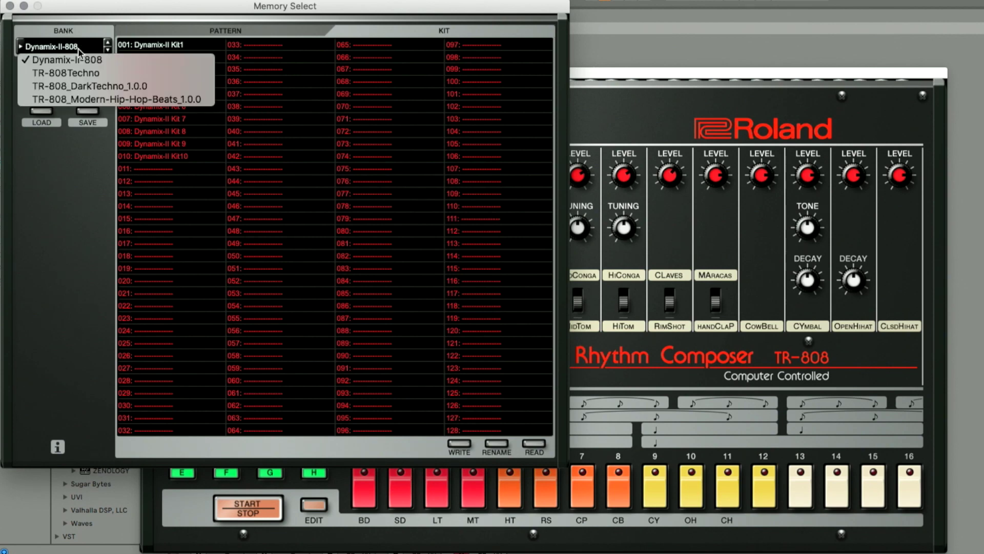
click(78, 70)
click(67, 45)
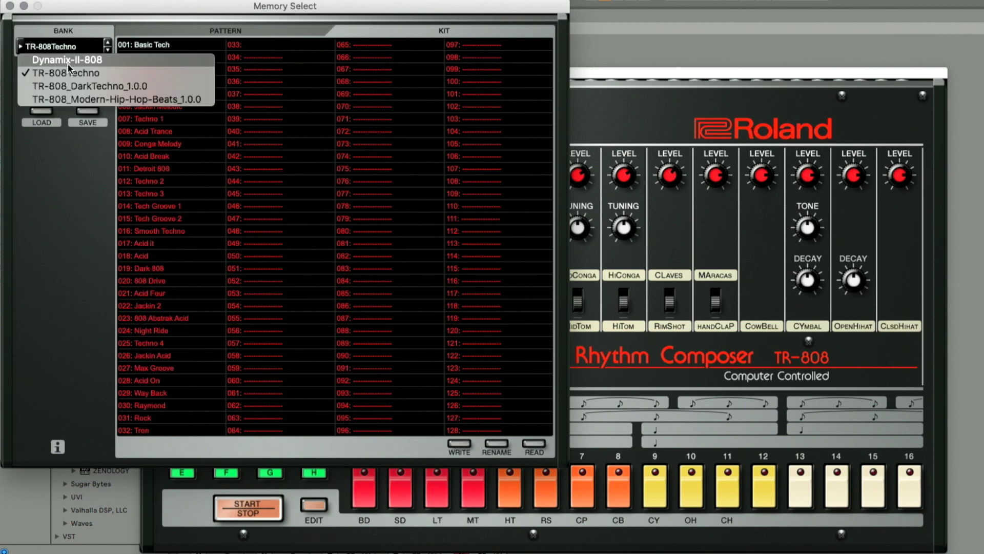
click(71, 83)
click(72, 47)
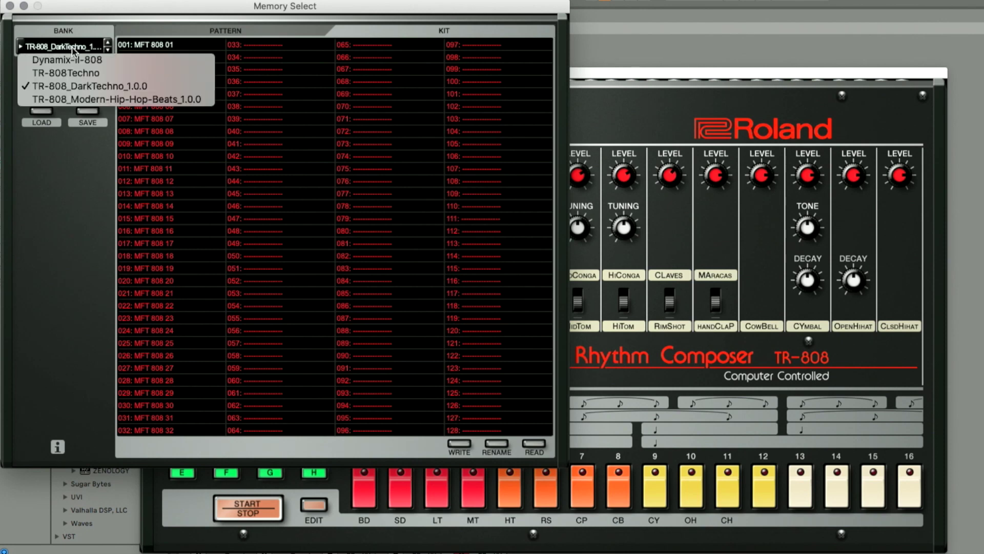
click(76, 101)
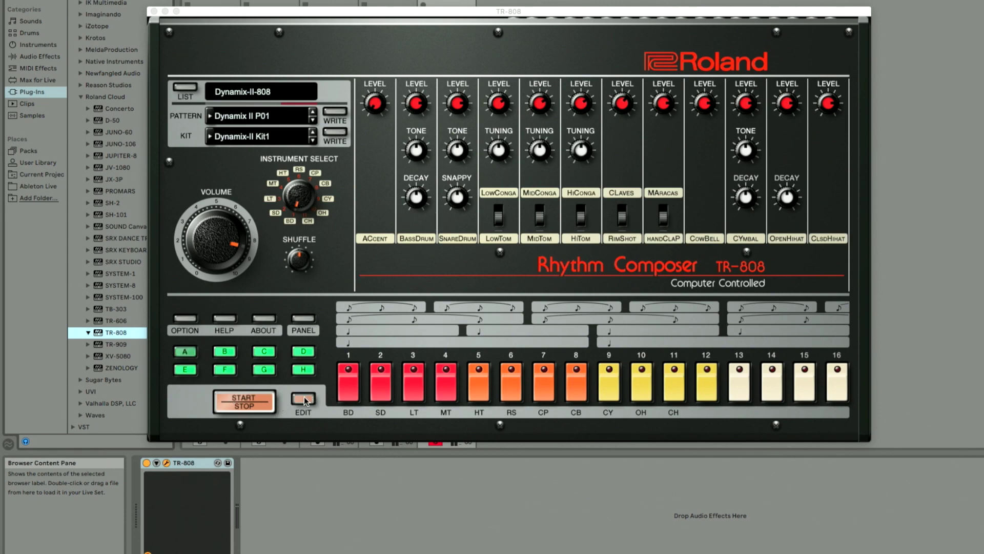
Expand the TR-808 to its EDIT step-sequencer view and play pattern Dynamix II P01.
click(303, 398)
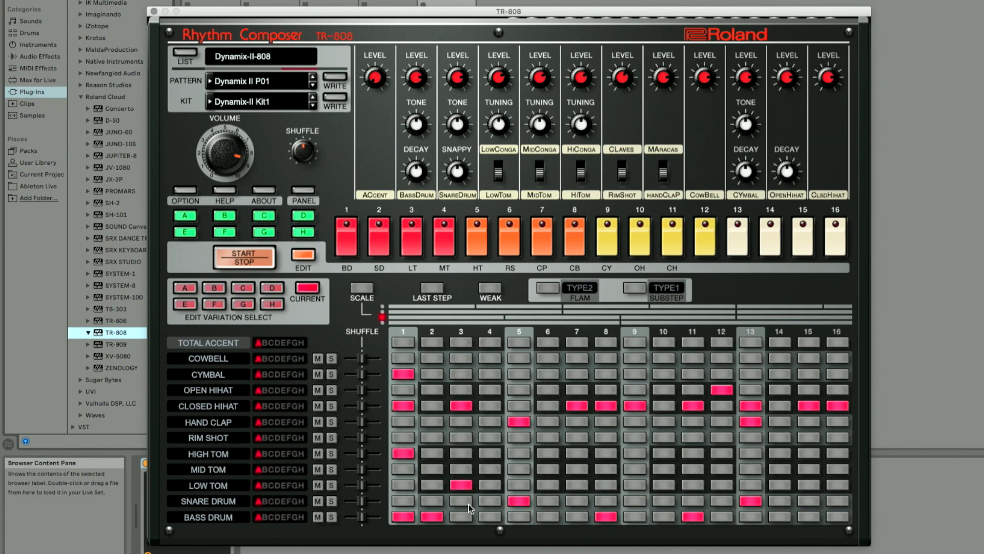
click(251, 254)
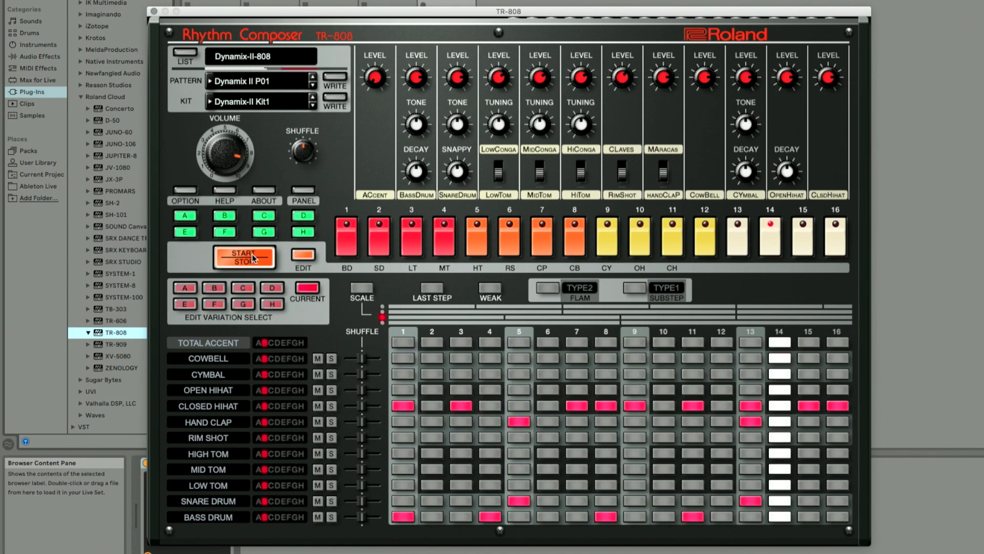
Switch the pattern to Dynamix-II P02 and the kit to Dynamix-II Kit 2.
click(218, 82)
mouse_move(392, 106)
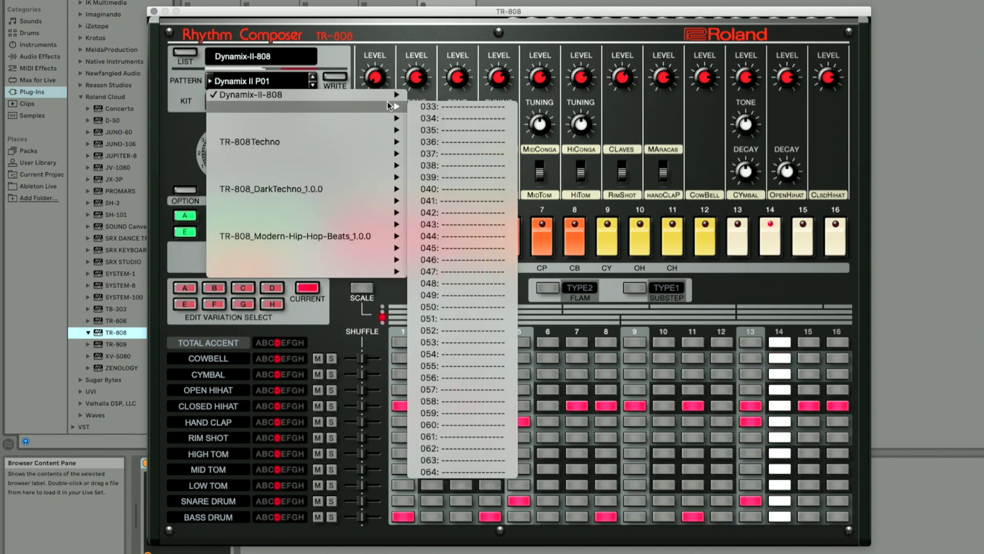
click(451, 106)
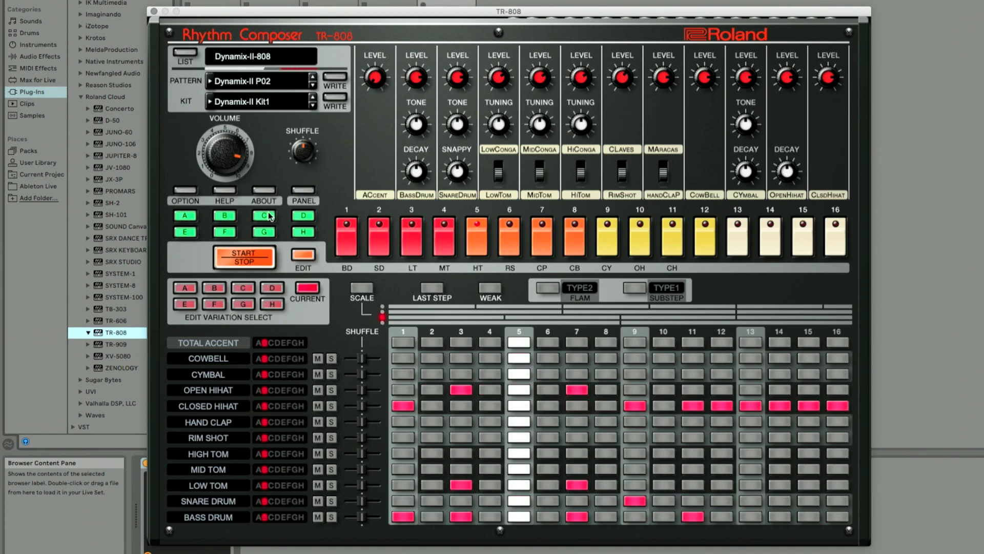
click(271, 106)
mouse_move(385, 115)
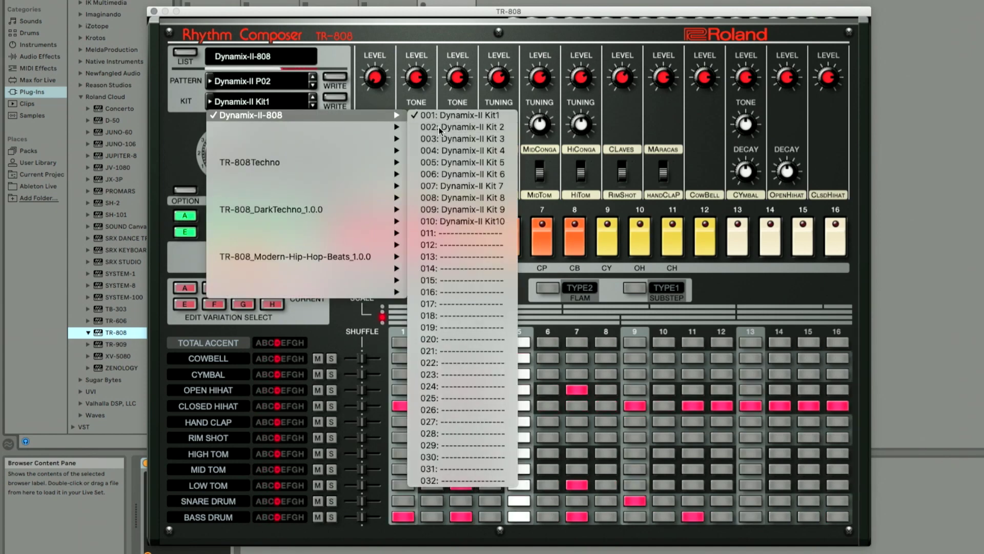
click(439, 127)
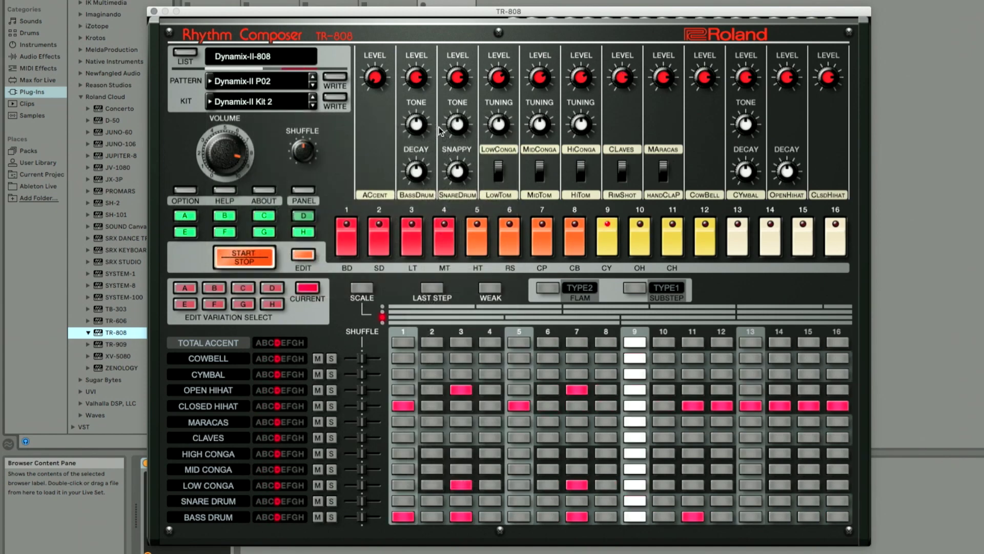
Change the kit to Basic Tech and return to pattern Dynamix II P01.
click(272, 99)
mouse_move(408, 175)
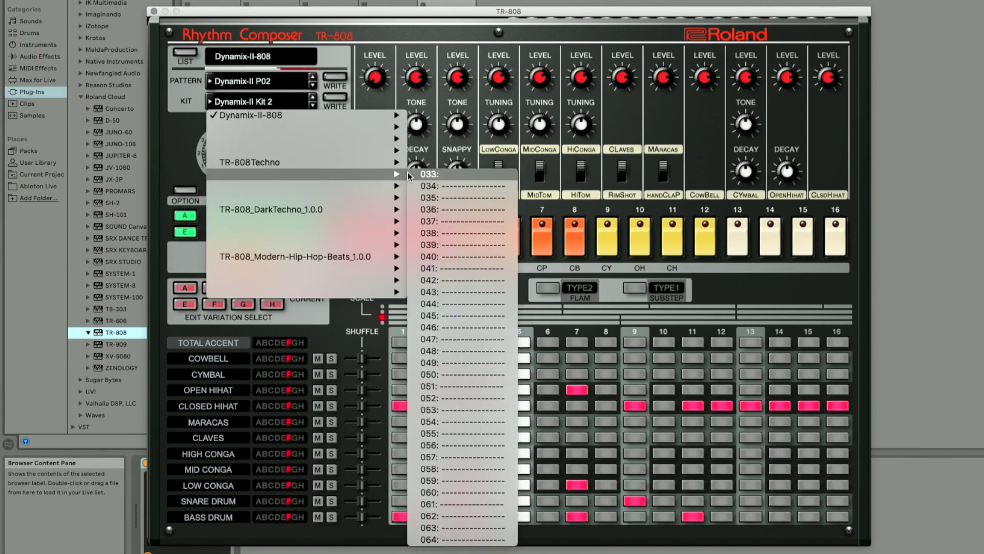
click(420, 165)
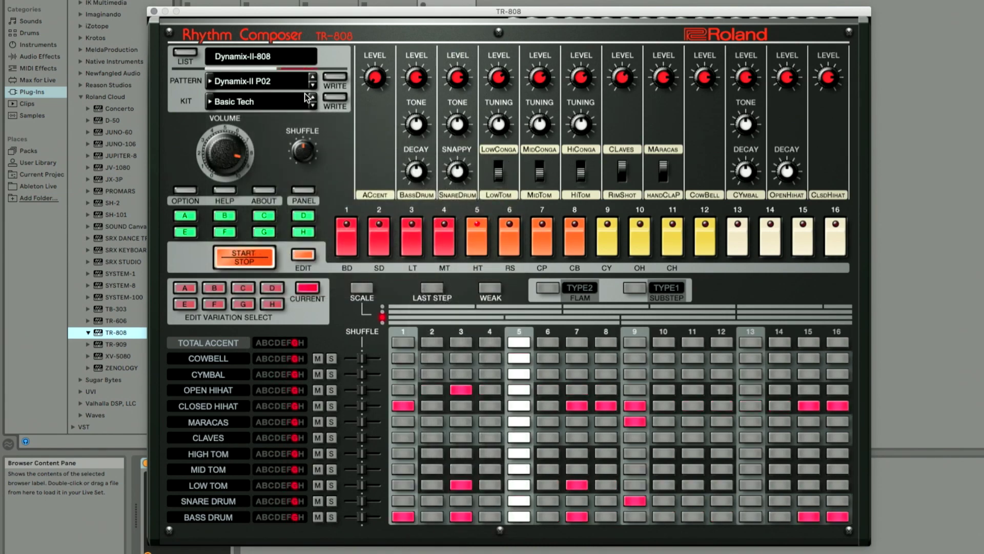
click(280, 82)
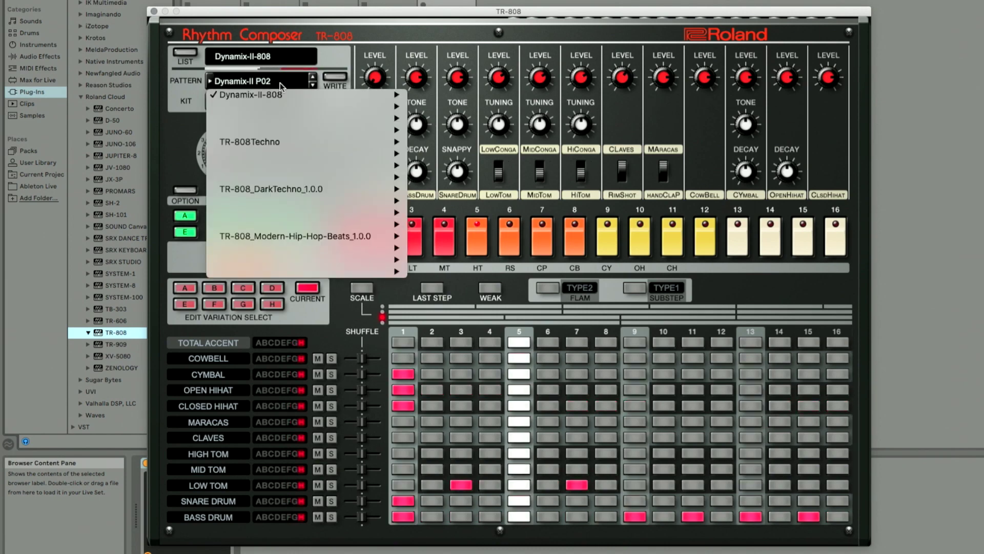
click(419, 97)
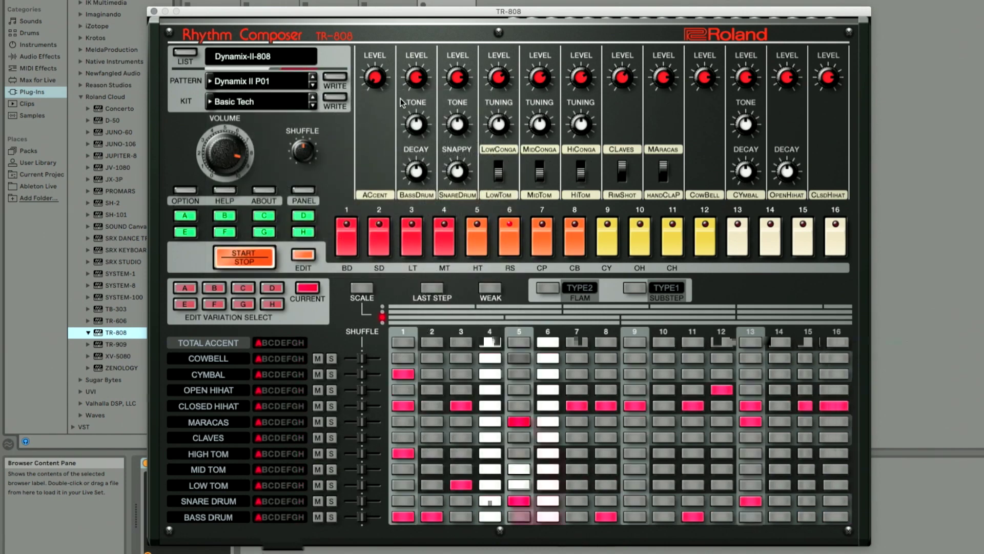
Choose the DarkTechno kit MFT 808 01 and stop the pattern playing.
click(272, 100)
mouse_move(287, 208)
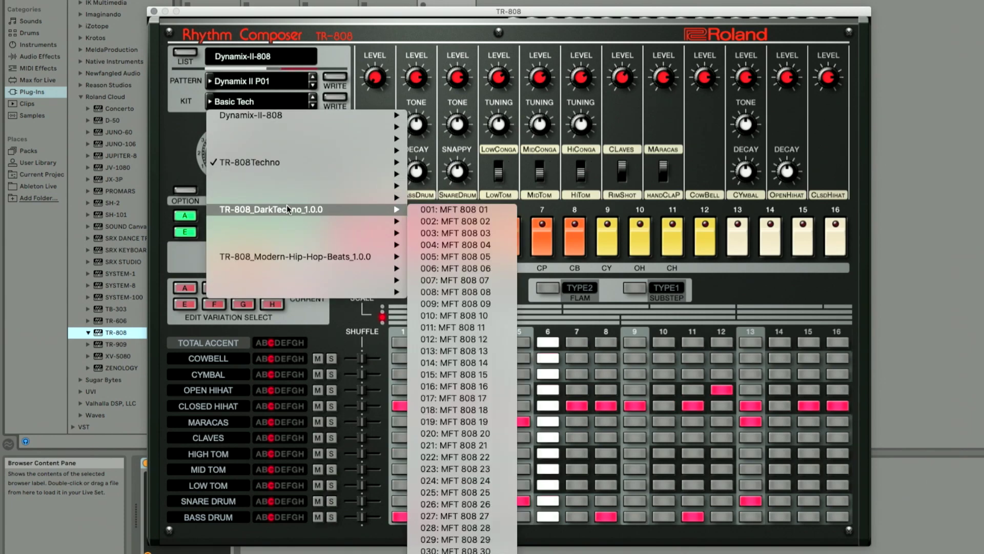
click(459, 208)
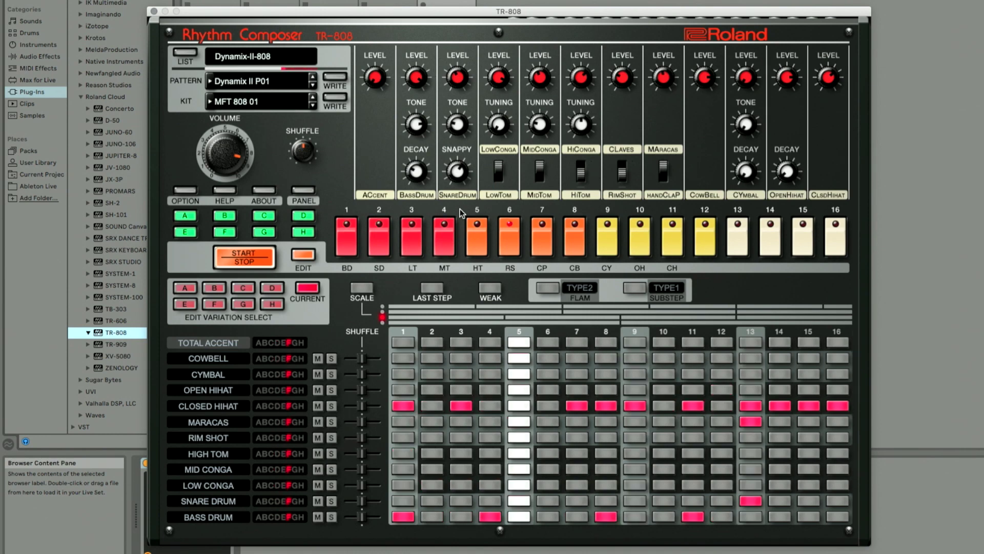
click(247, 250)
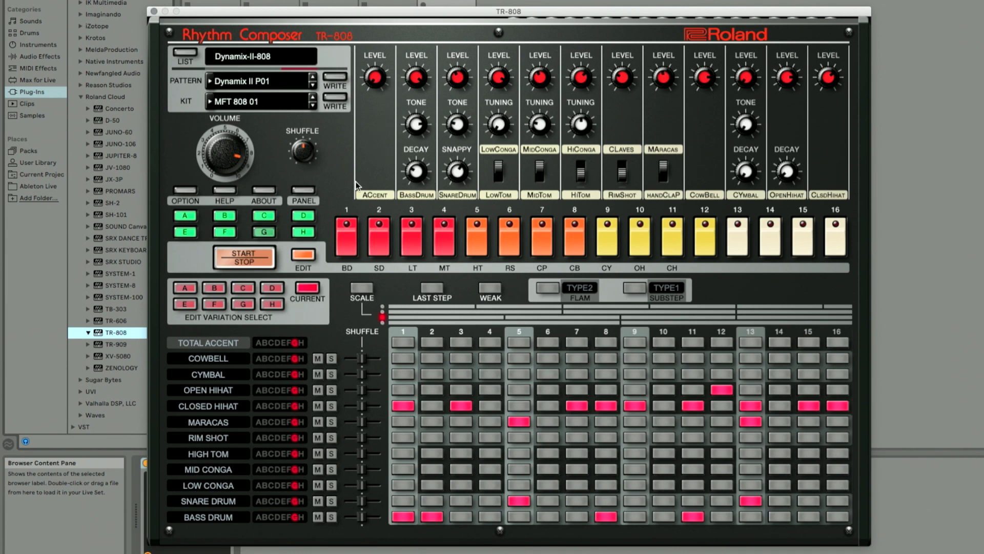
click(305, 190)
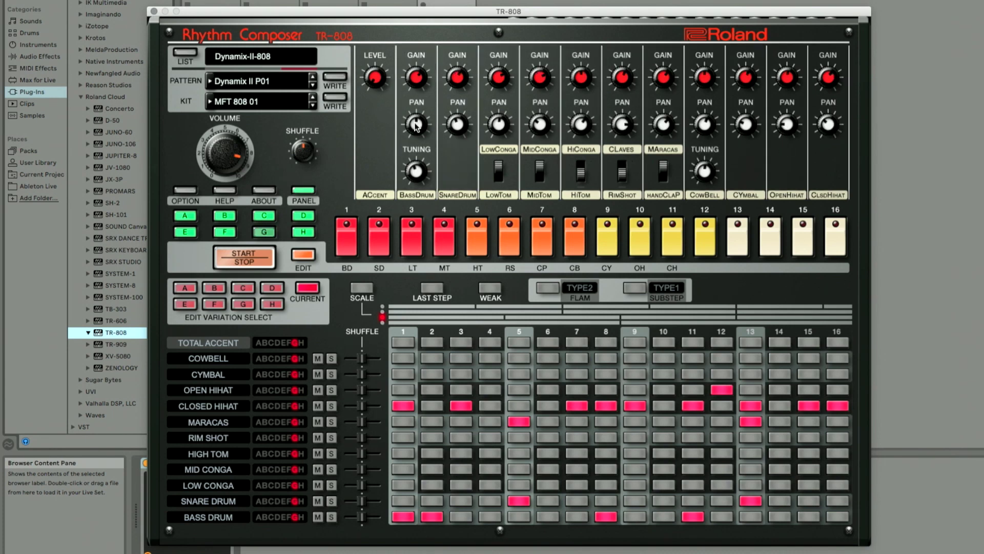
key(space)
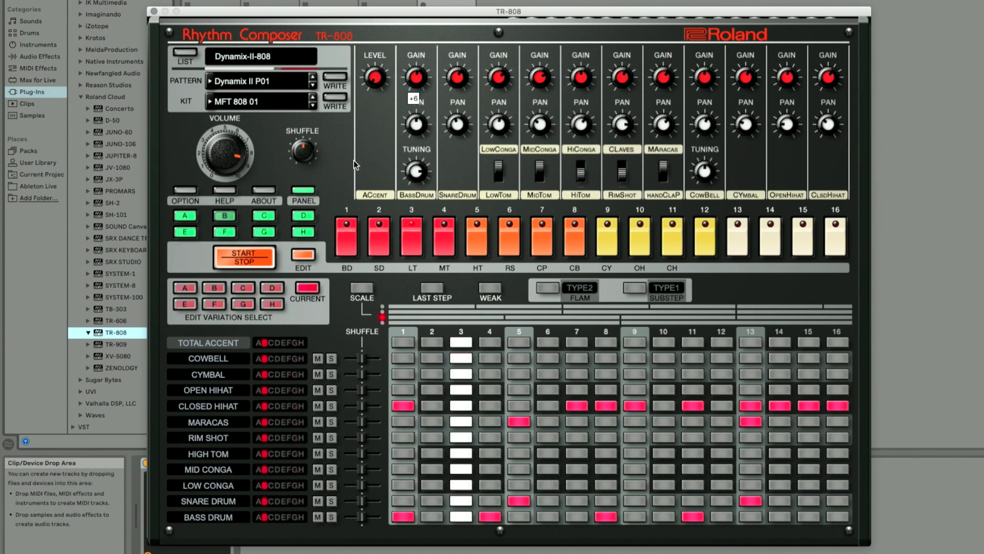
click(306, 190)
click(261, 266)
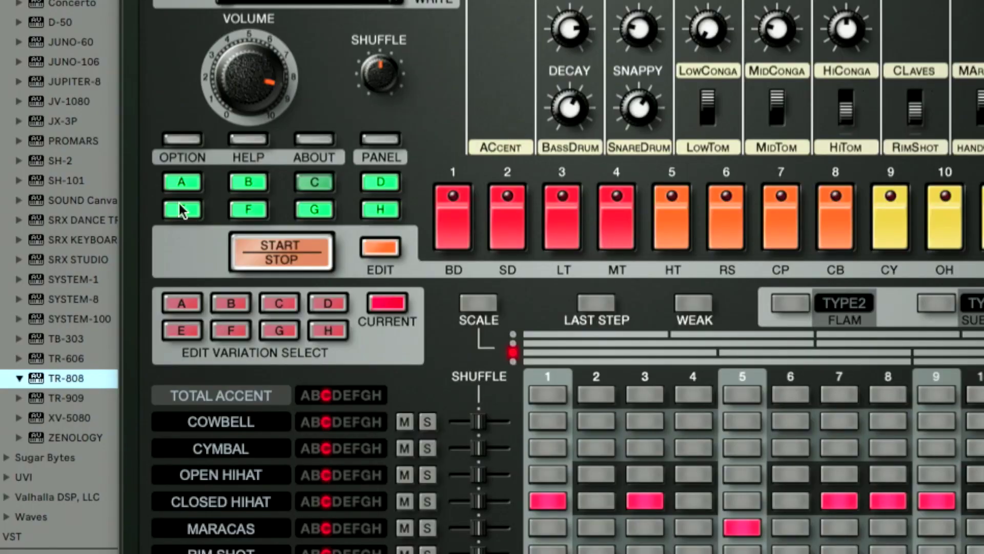
click(185, 138)
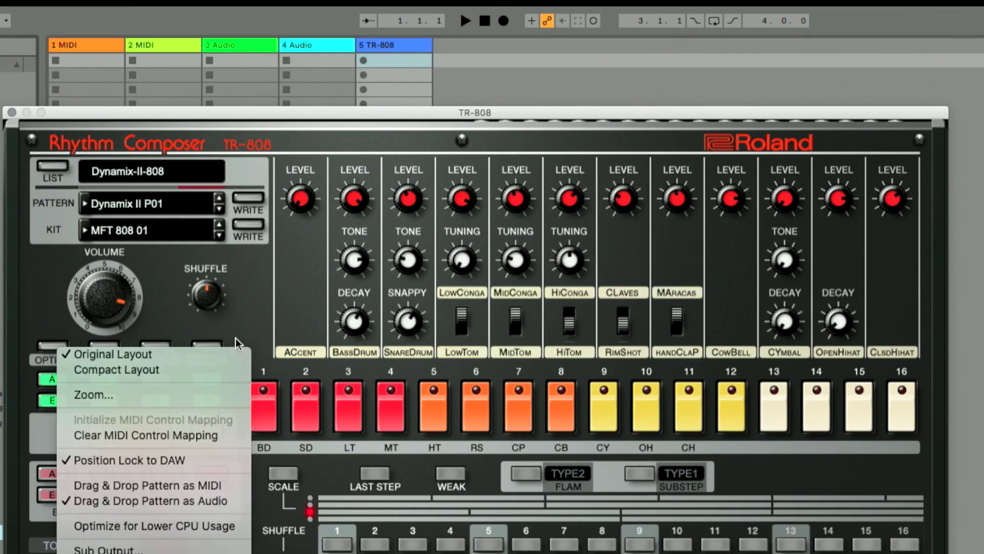
click(417, 129)
click(469, 20)
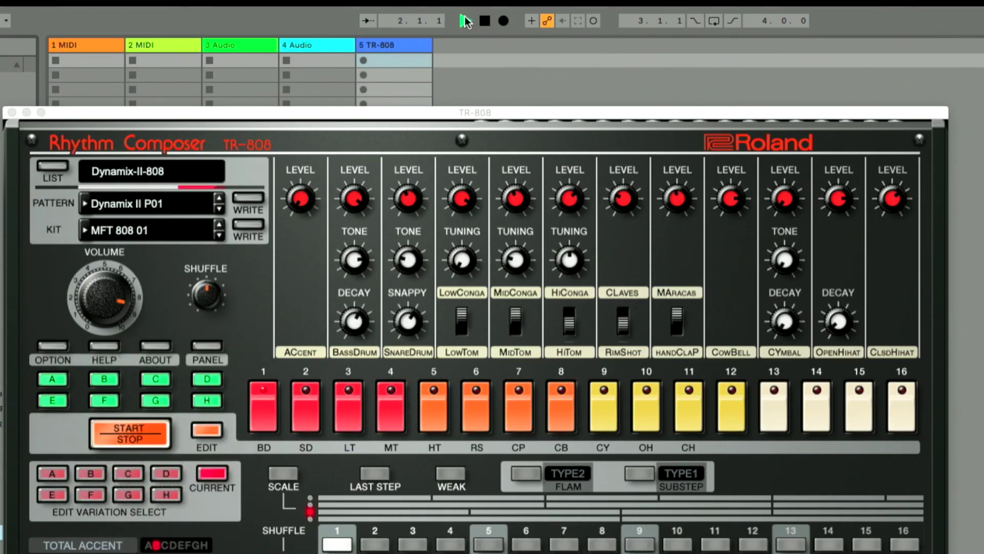
click(488, 21)
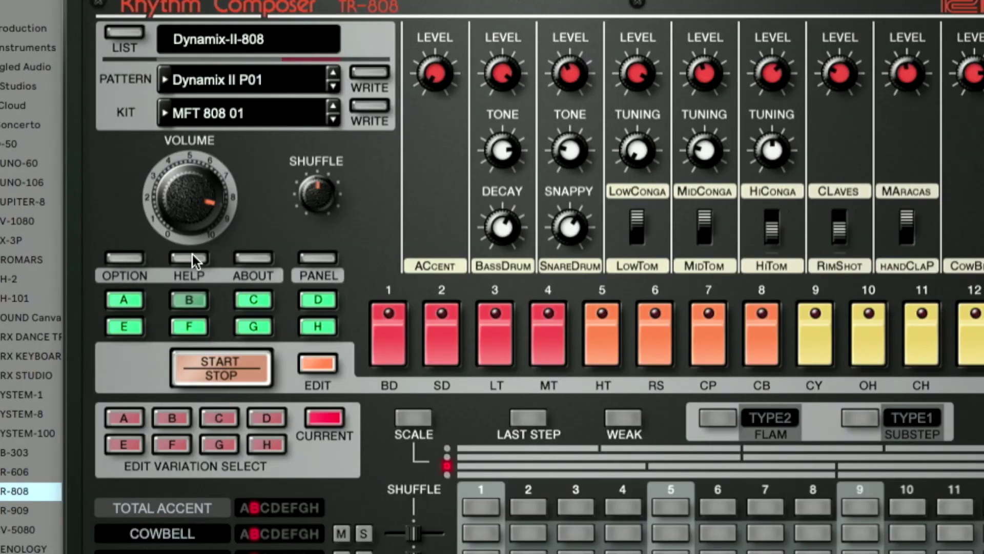
Open the TR-808 PDF manual from HELP and scroll to the page 8 note-number table.
click(191, 257)
scroll(596, 530, down, 15)
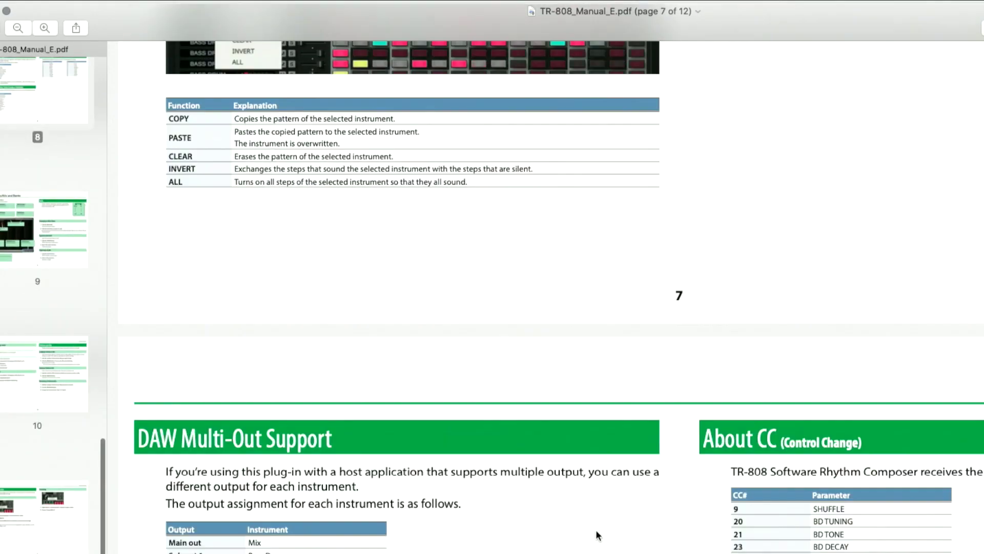
scroll(595, 529, down, 10)
scroll(352, 482, up, 5)
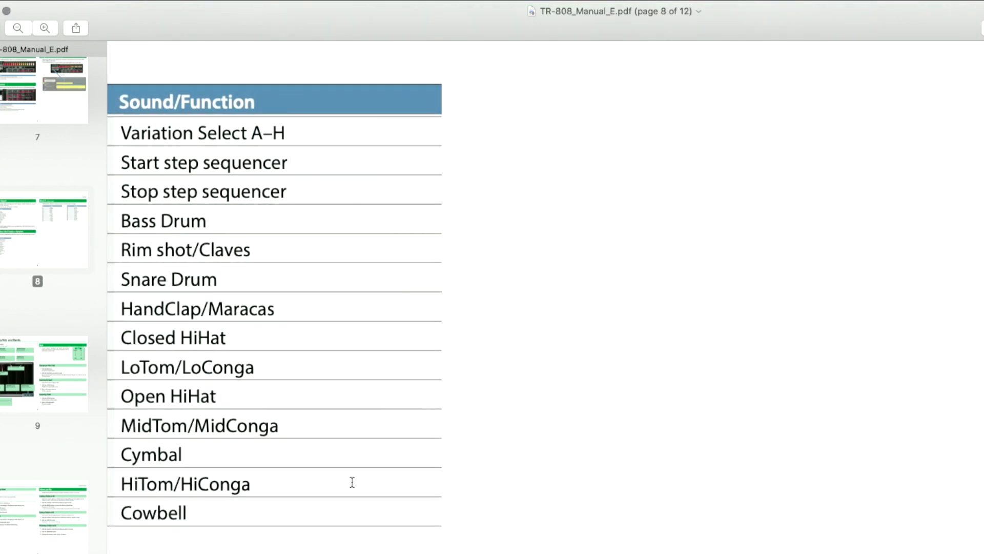
scroll(352, 482, down, 5)
scroll(410, 484, up, 5)
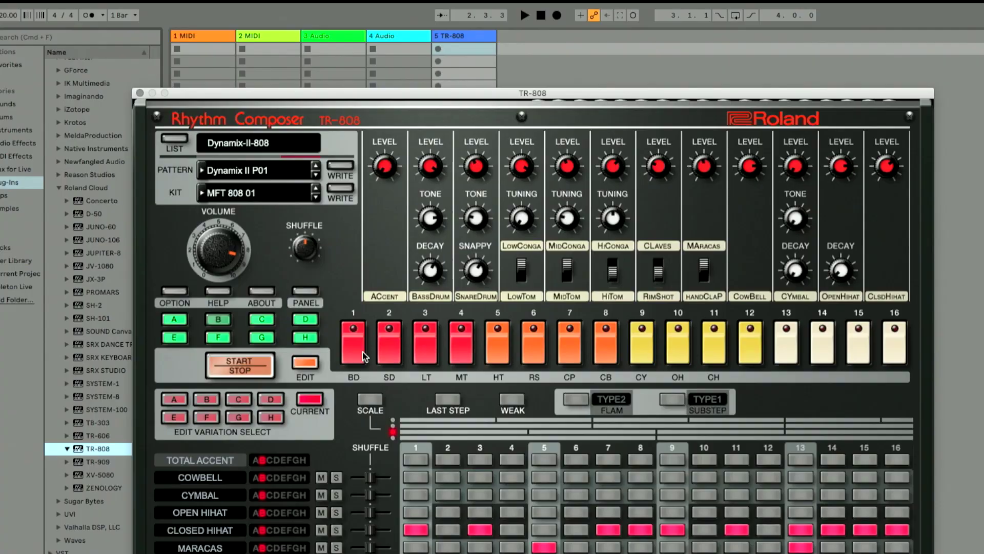
Turn off the TR-808's Position Lock to DAW option in its OPTION menu.
click(176, 292)
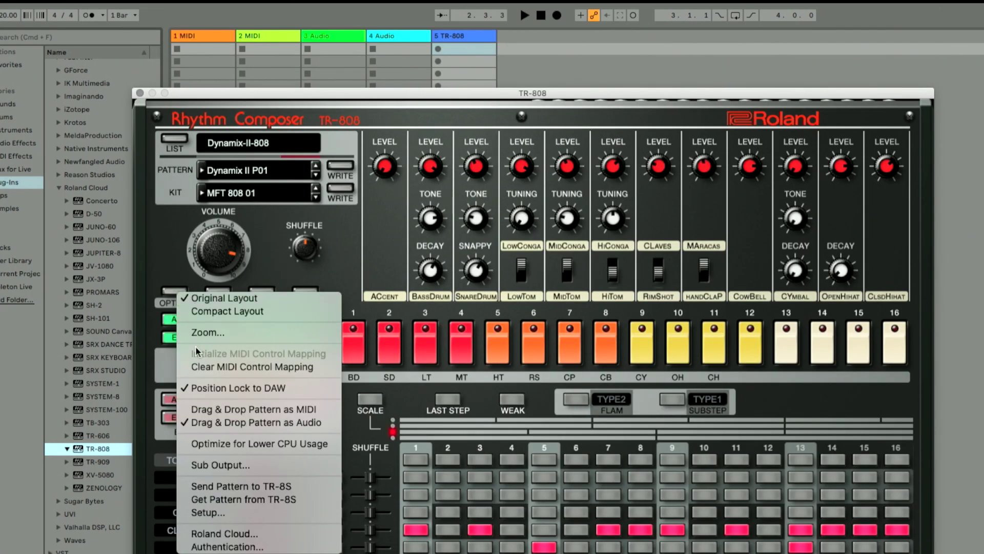
click(202, 385)
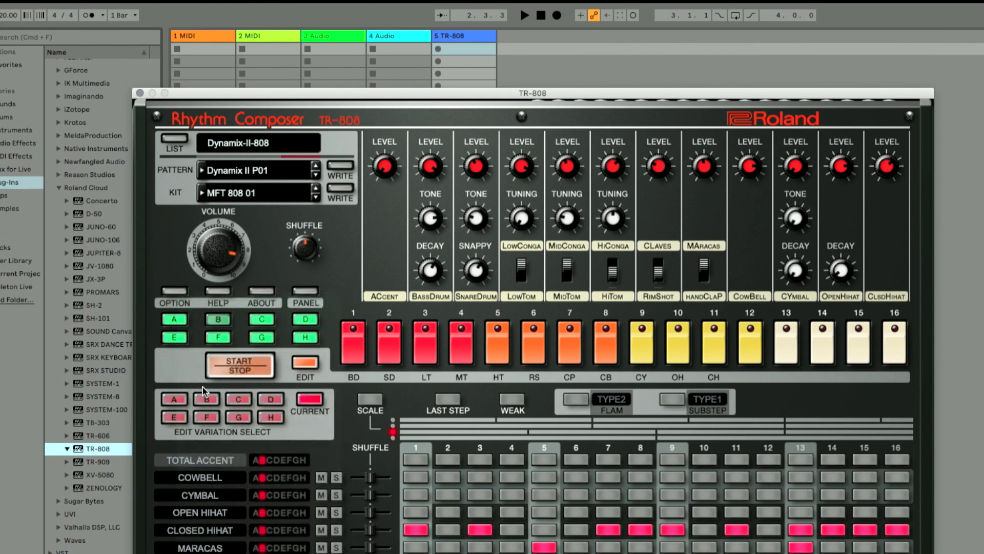
click(542, 16)
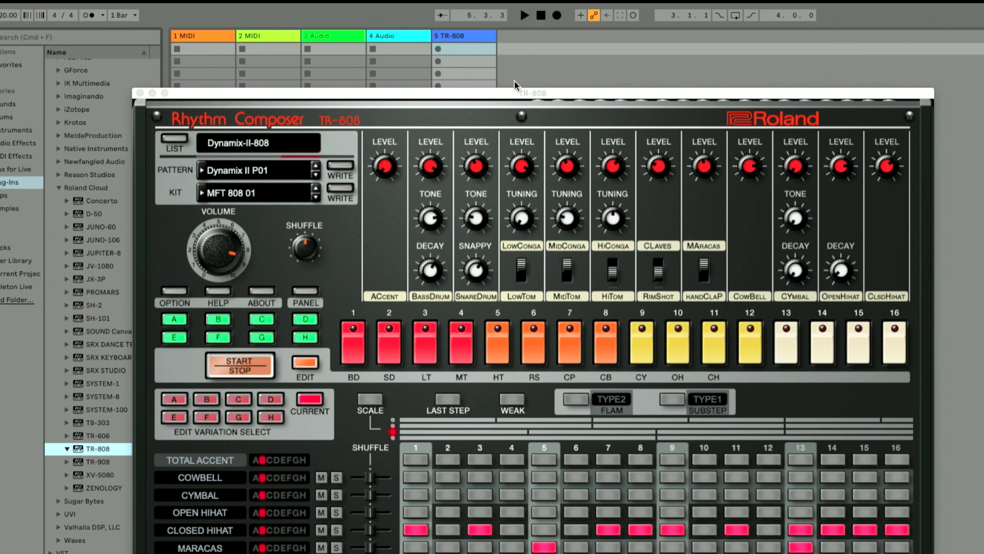
Enable Drag & Drop Pattern as MIDI and drop the pattern into track 5's first clip slot.
drag(514, 92, 584, 96)
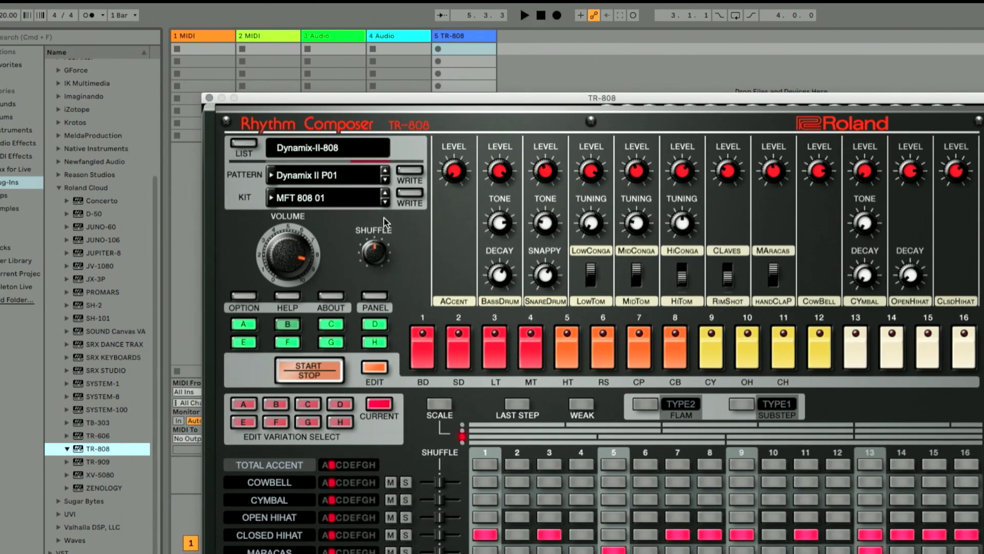
click(244, 296)
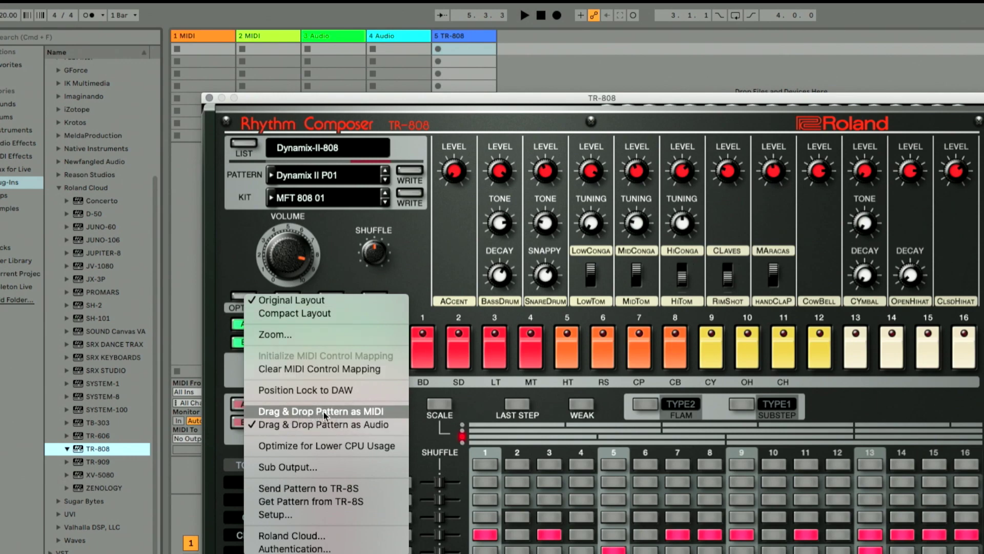
click(345, 411)
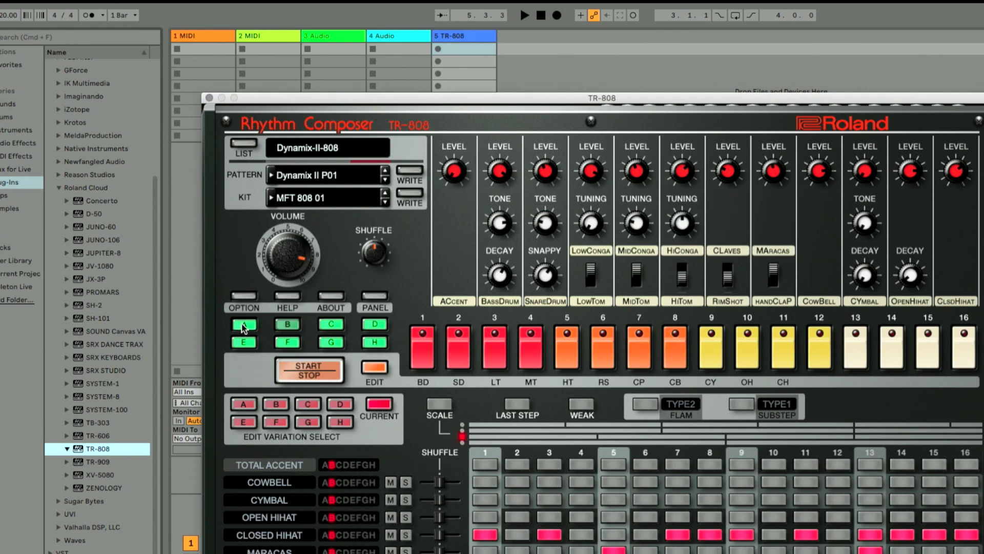
drag(447, 77, 466, 49)
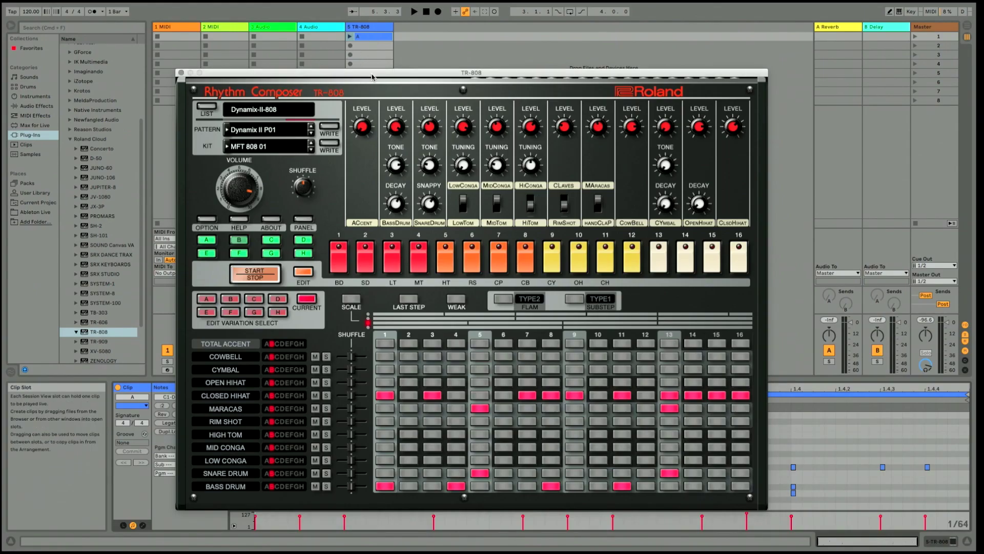
drag(367, 74, 595, 7)
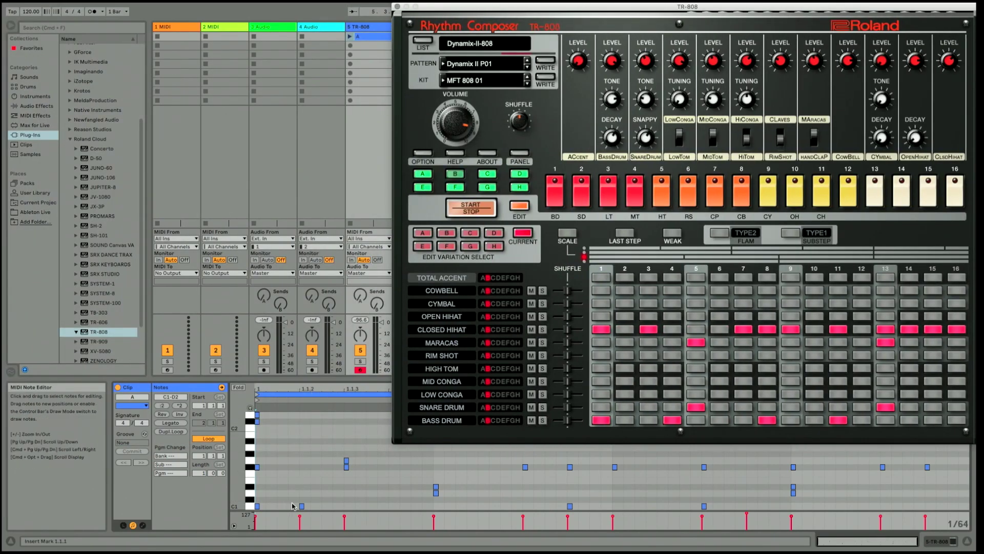
Hide the TR-808's step grid with EDIT and launch clip A on the TR-808 track.
scroll(300, 487, down, 3)
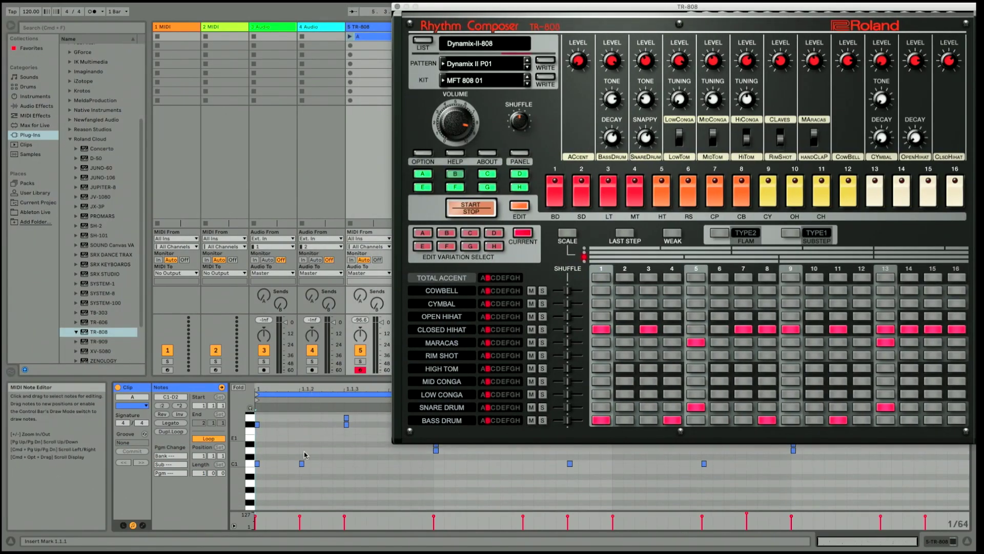
click(522, 207)
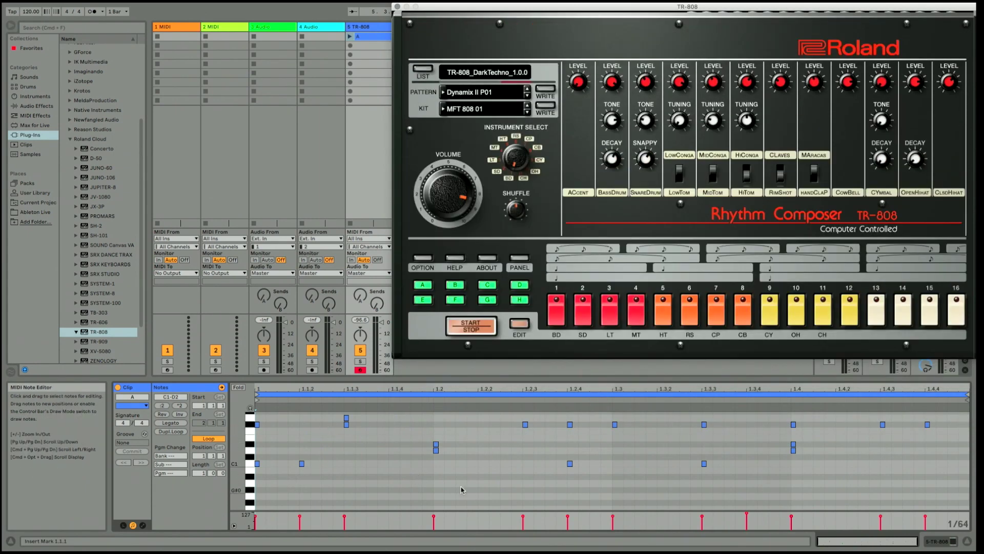
drag(429, 10, 506, 11)
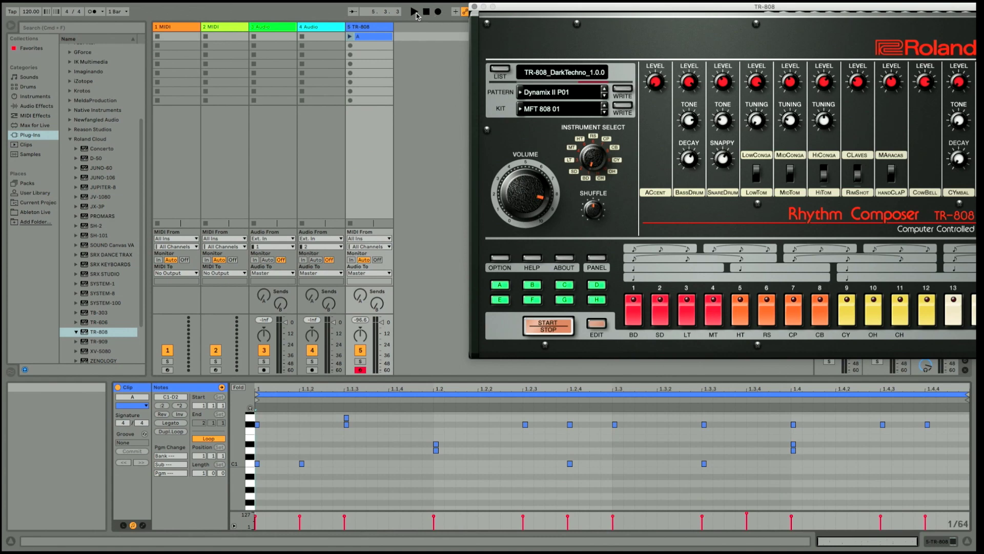
click(350, 36)
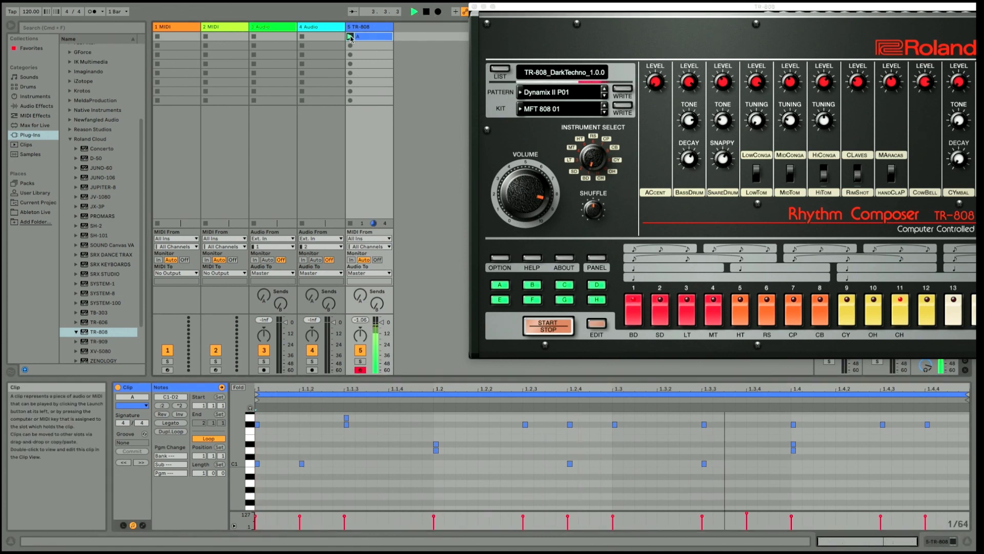